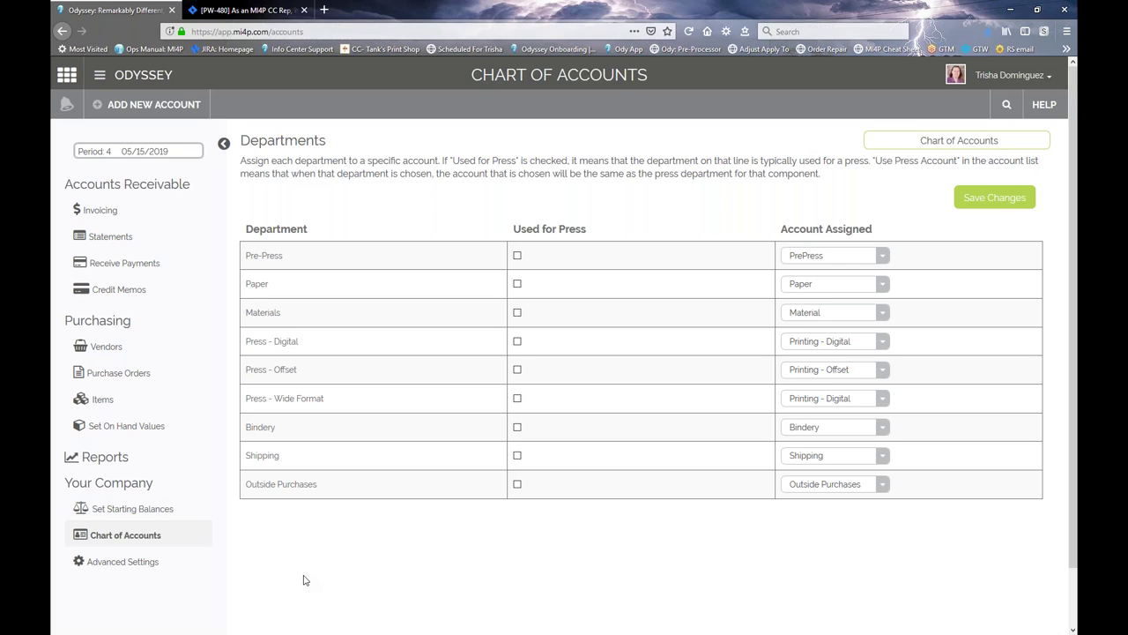
- Return to the Odyssey dashboard using the ODYSSEY logo in the top bar
left_click(118, 77)
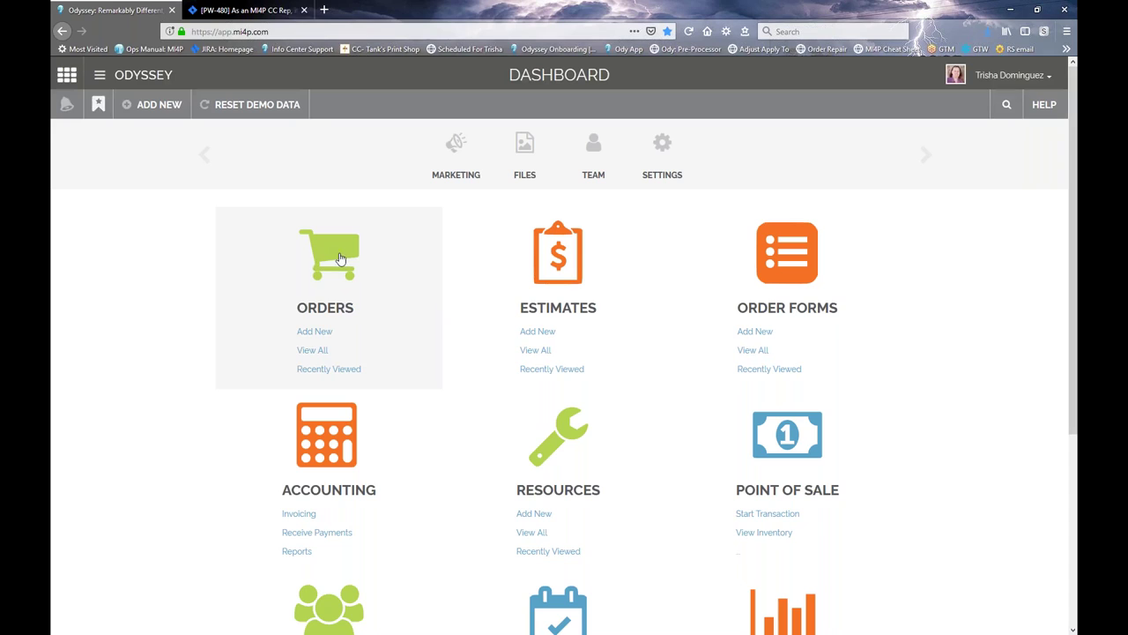
- Open order 1012216, Flyers for J, from the full list of orders
left_click(311, 351)
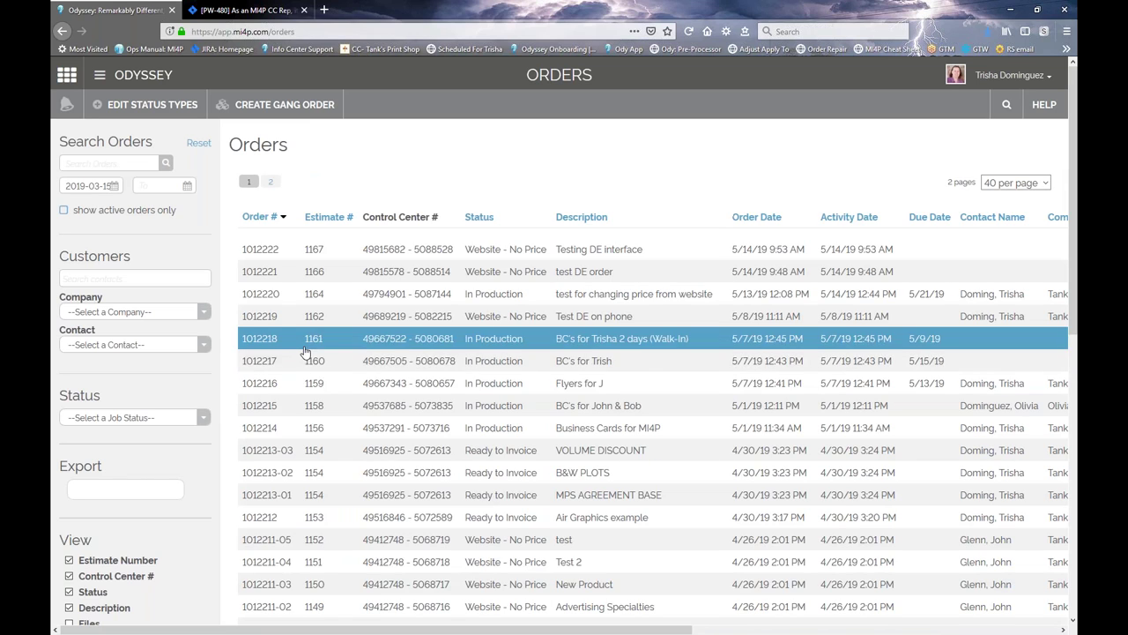
left_click(271, 388)
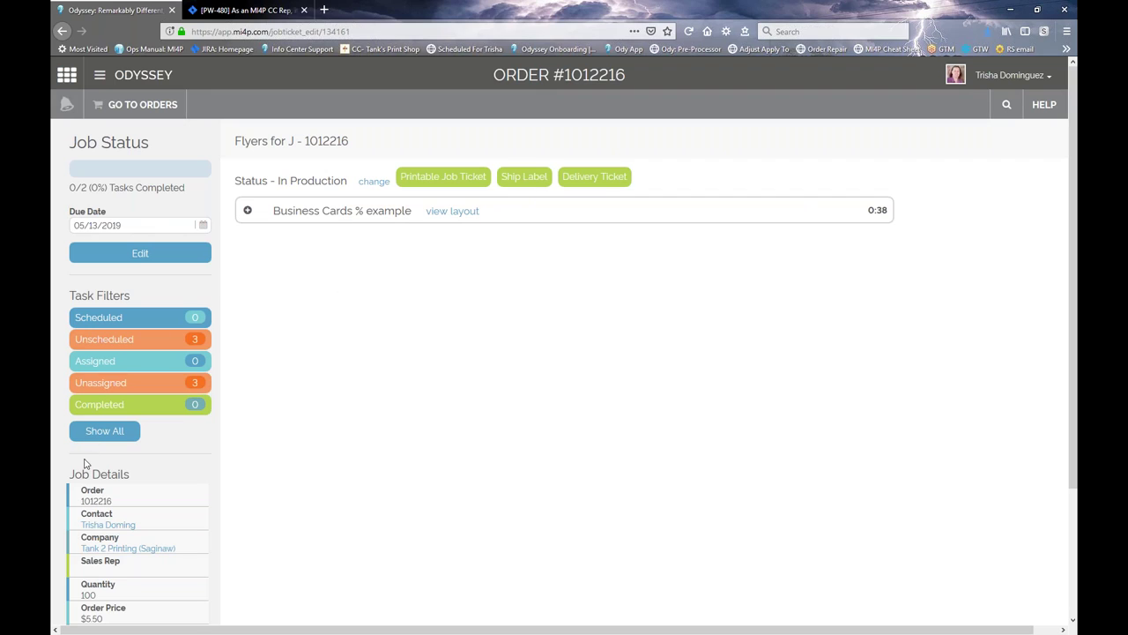
- Point out order number 1012216 in the job details and the job title
scroll(209, 380, "down", 3)
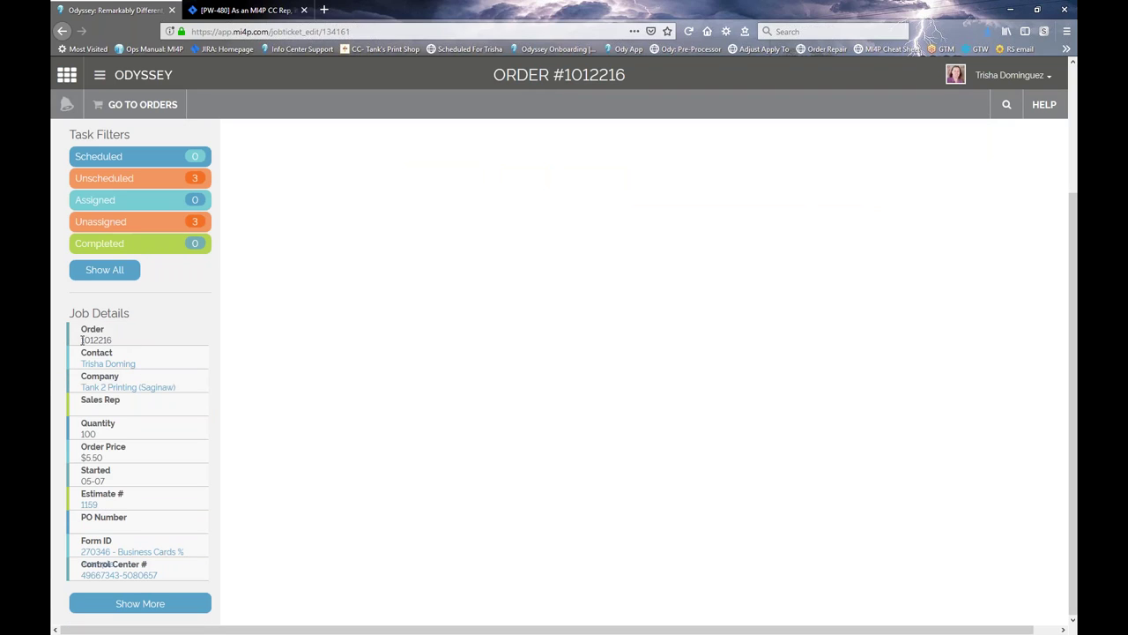
left_click_drag(82, 339, 120, 340)
left_click(122, 340)
scroll(165, 544, "up", 3)
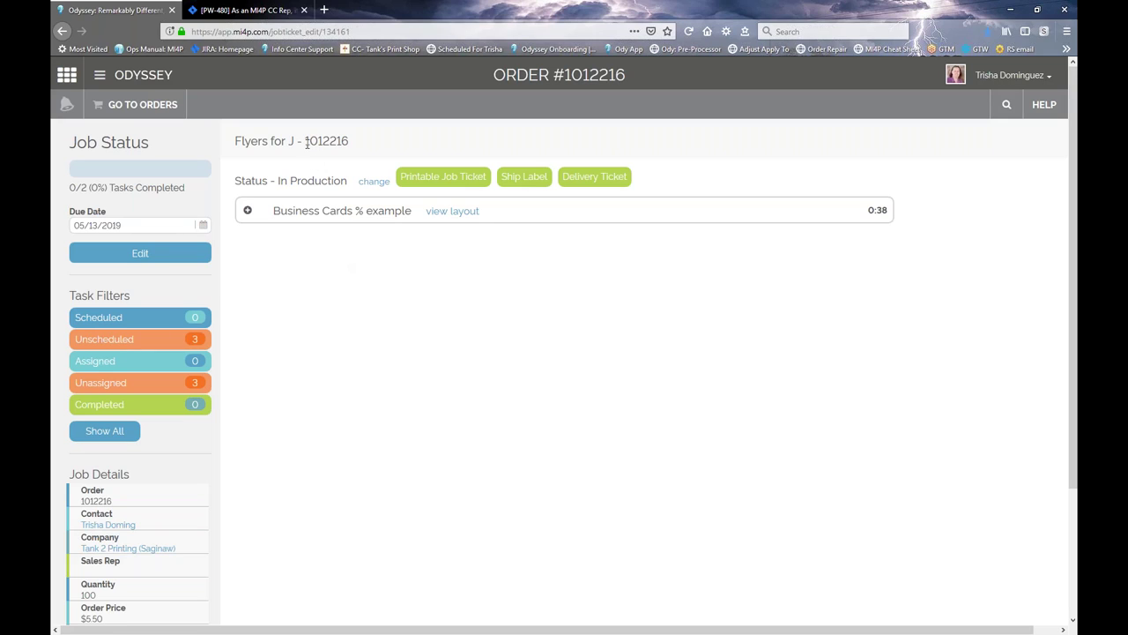
left_click_drag(307, 146, 348, 144)
left_click(348, 144)
- Open estimate 1159 from the Estimate # link in the Job Details sidebar
scroll(379, 349, "down", 3)
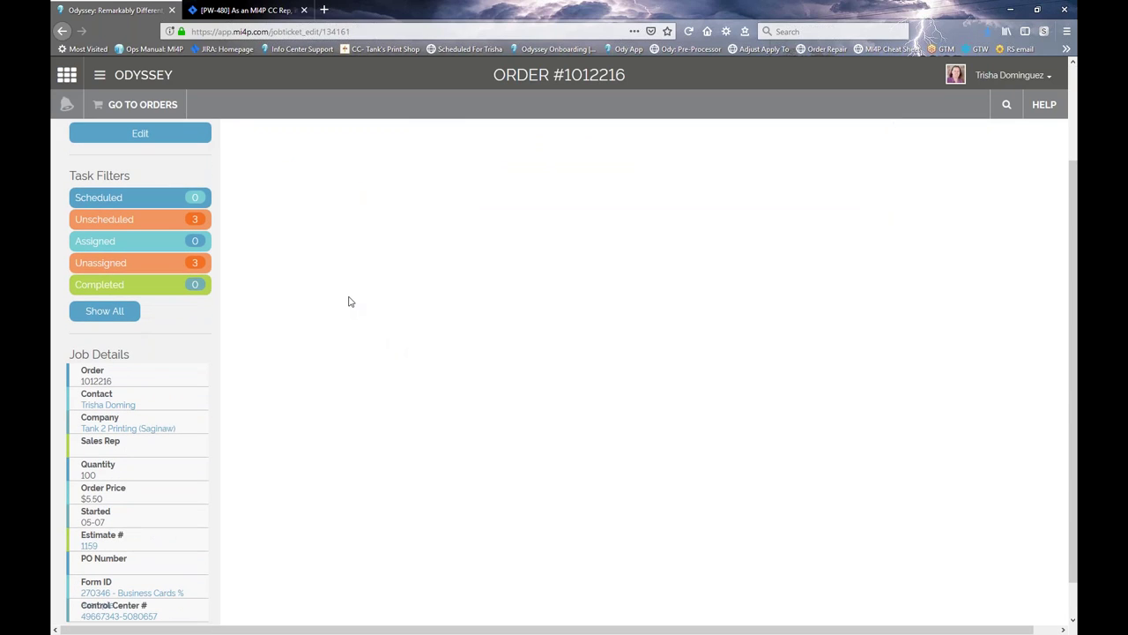
scroll(347, 302, "down", 1)
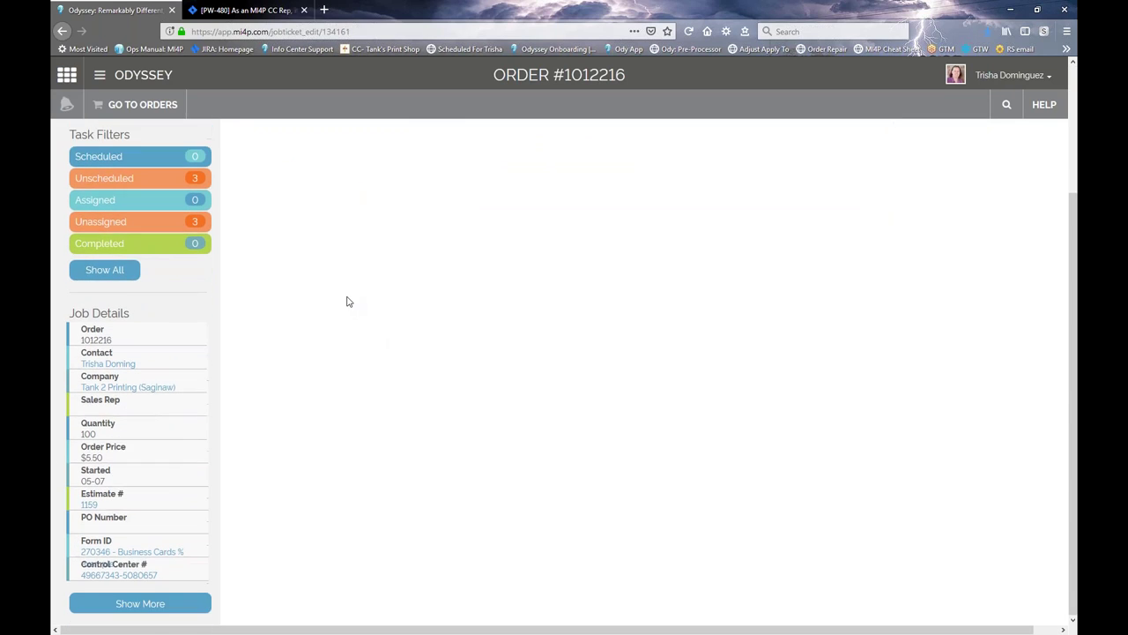
left_click(88, 507)
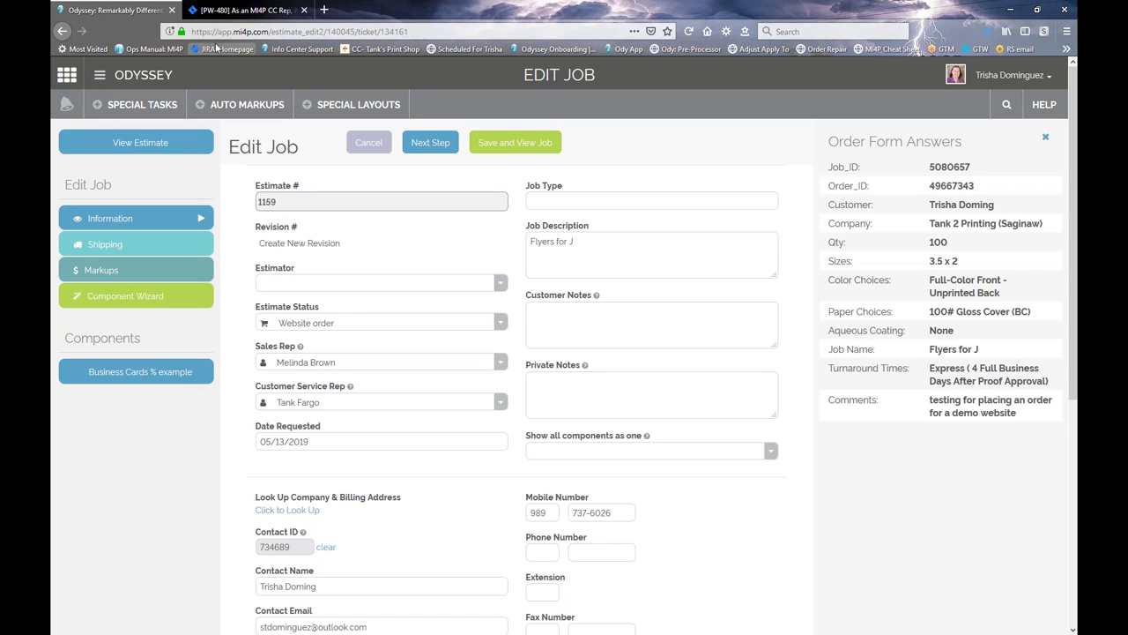
- Go back to the job page and confirm Edit to reach the estimate's Edit Job page
left_click(63, 32)
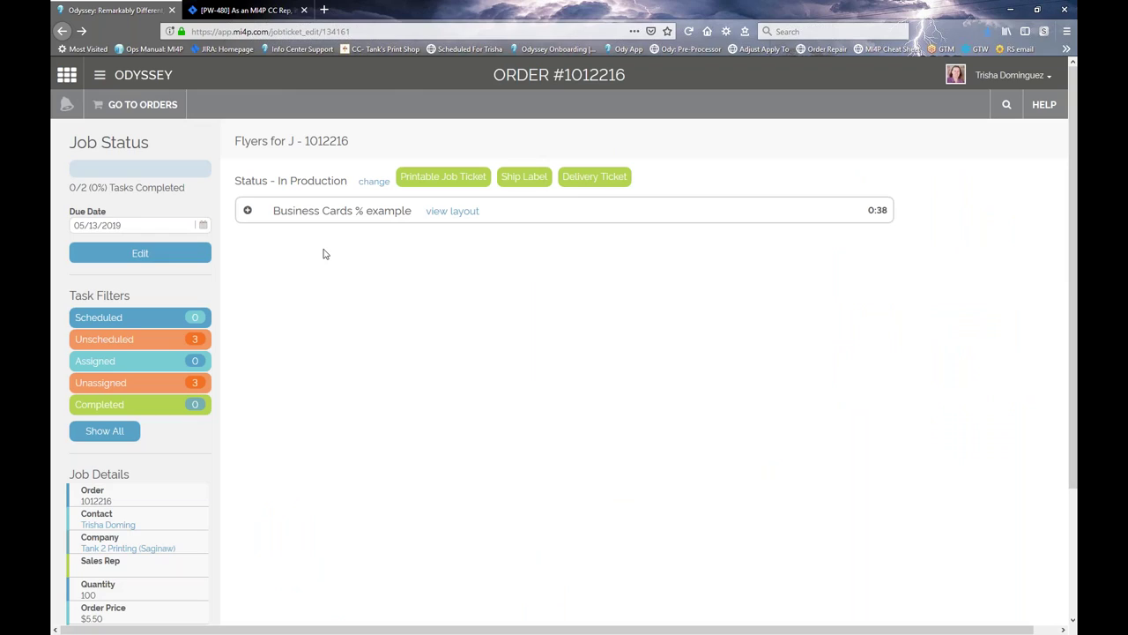
left_click(141, 255)
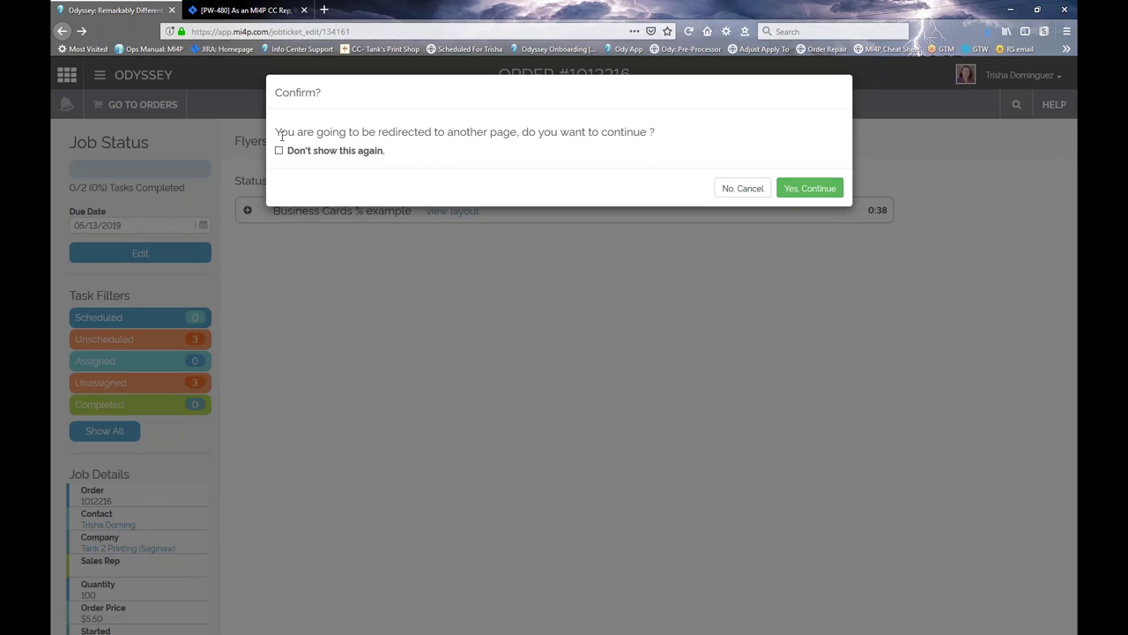
left_click_drag(277, 132, 564, 152)
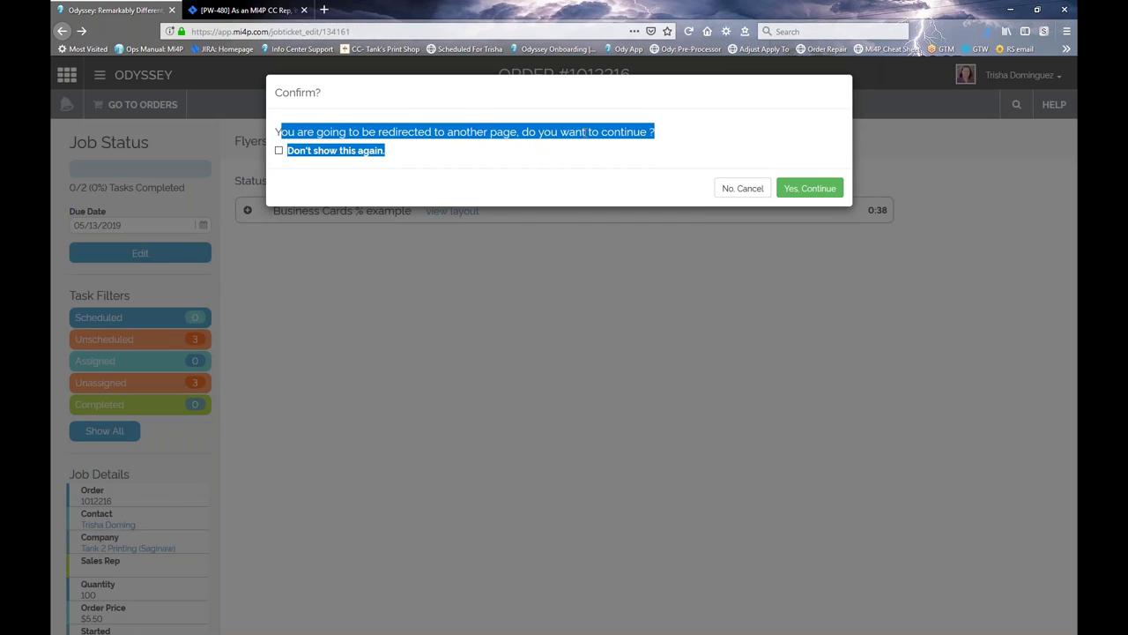
left_click(586, 133)
left_click(804, 190)
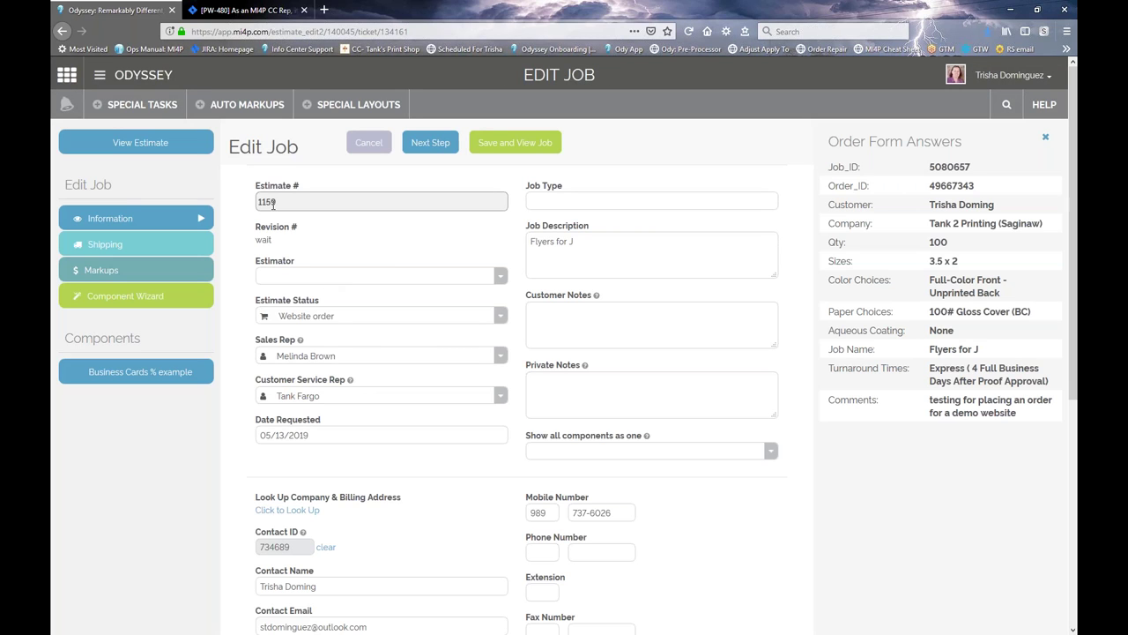
- Select estimate number 1159, then go back twice to the order 1012216 job page
double_click(275, 202)
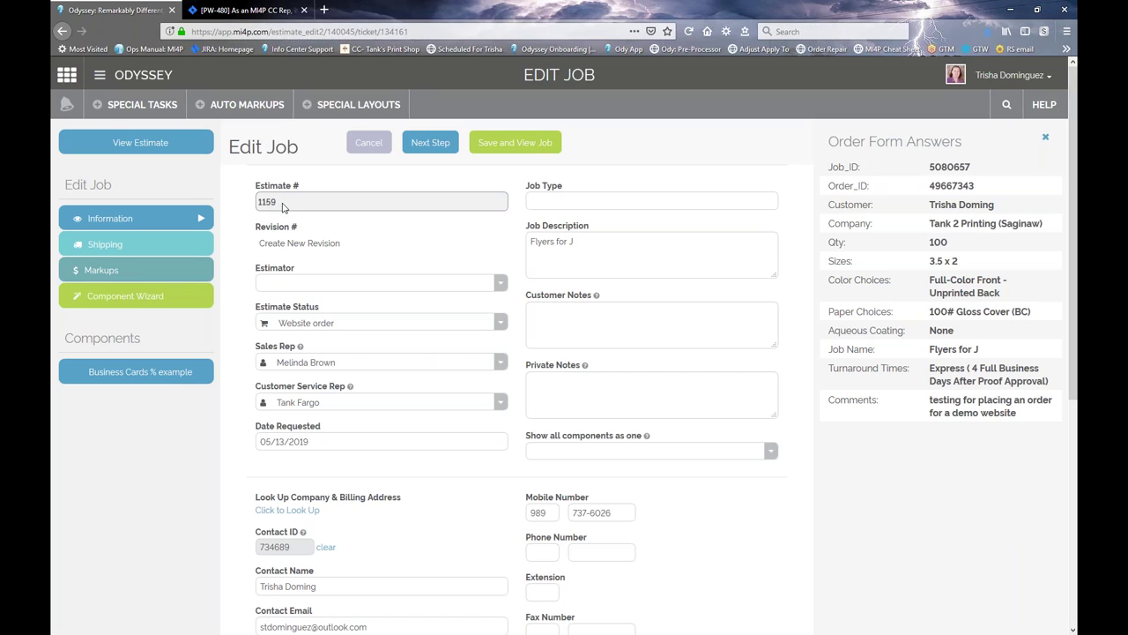
left_click(62, 31)
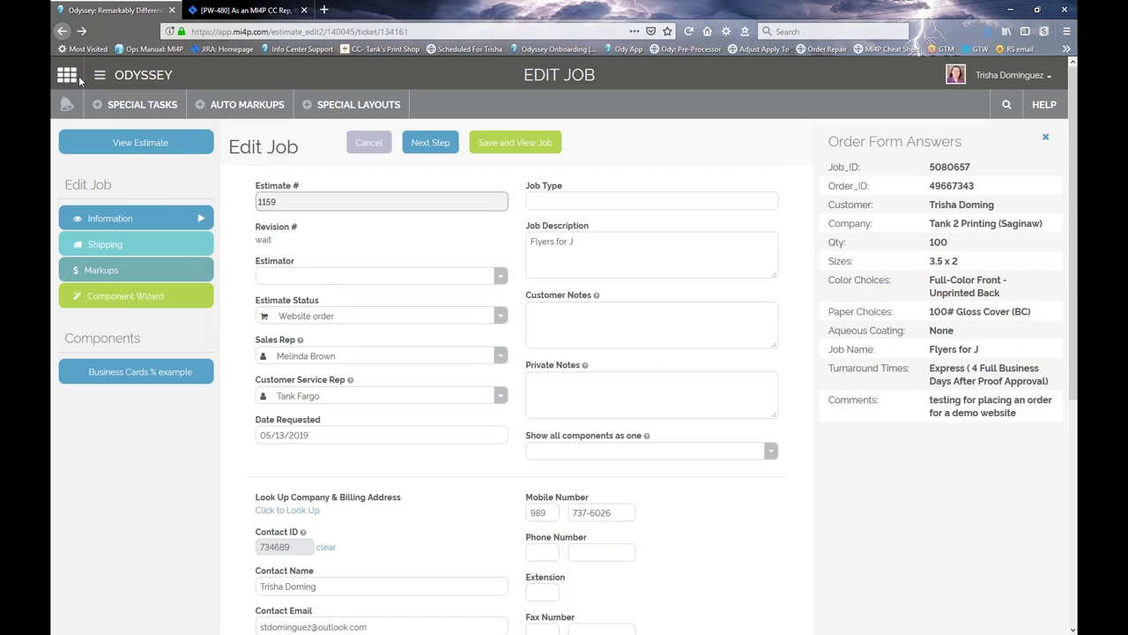
left_click(62, 31)
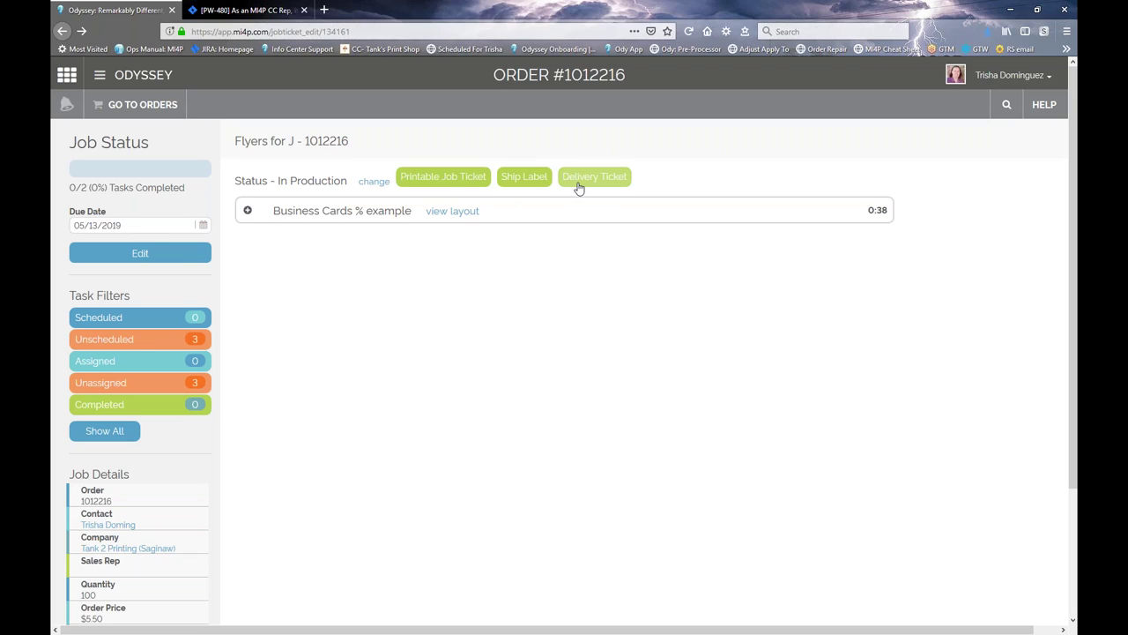
- Create a Version 1 job ticket PDF for order 1012216, excluding layout and other jobs
left_click(453, 179)
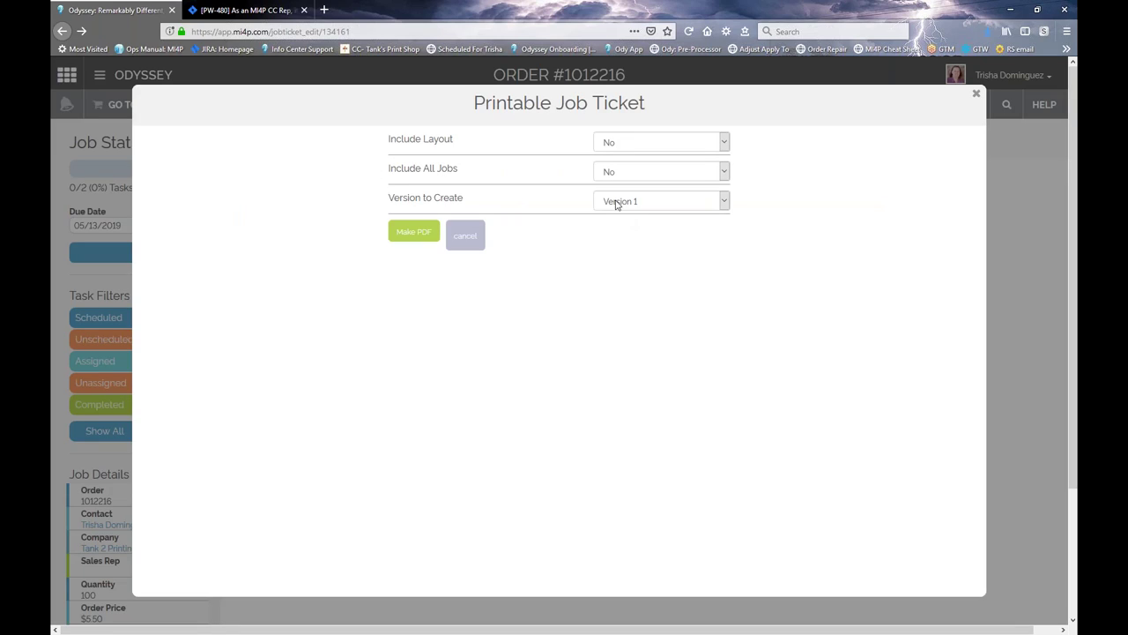
left_click(609, 145)
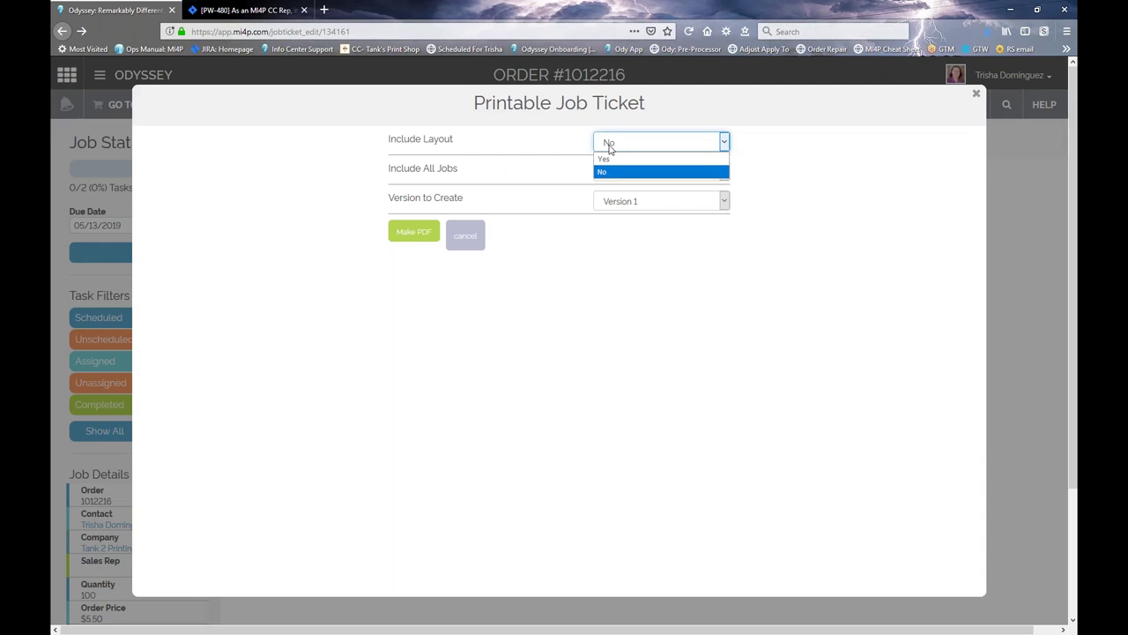
left_click(609, 146)
left_click(612, 173)
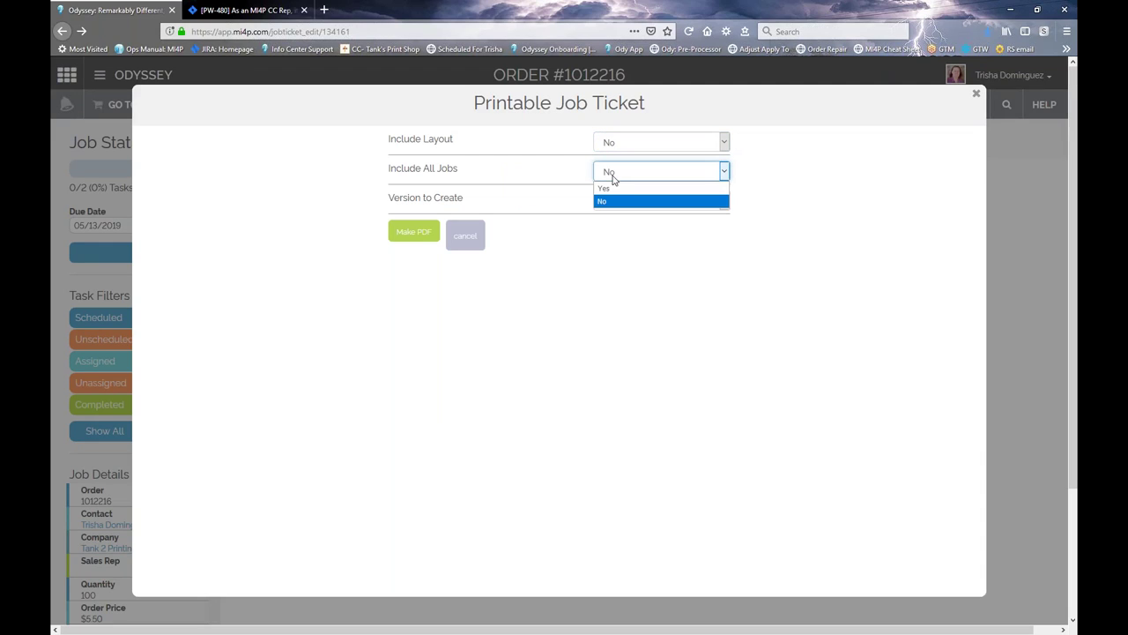
left_click(613, 176)
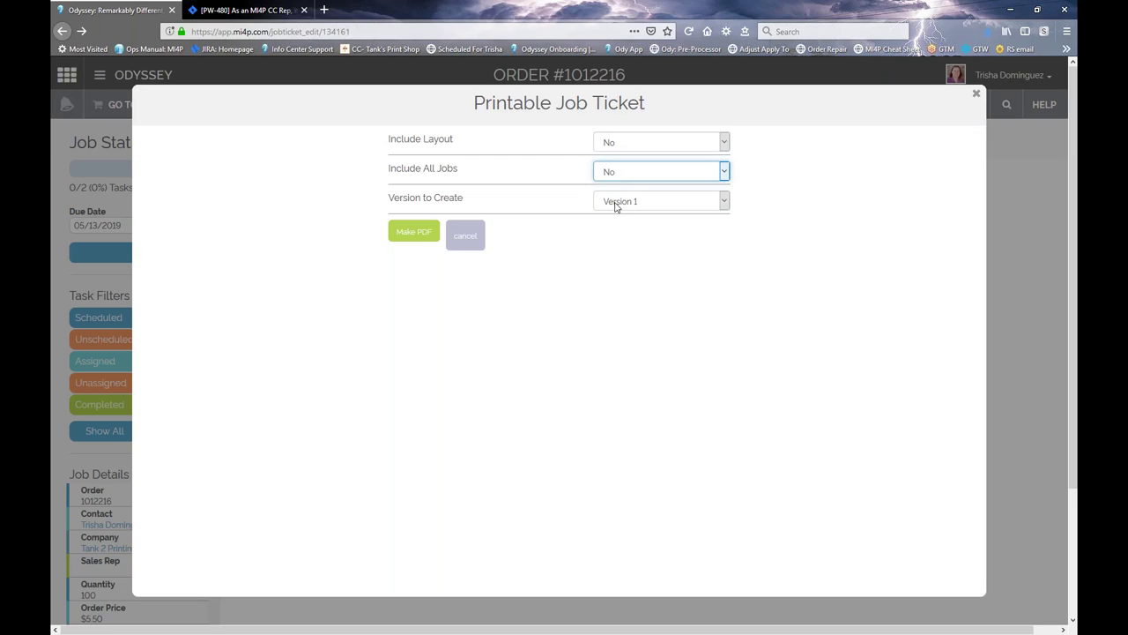
left_click(409, 234)
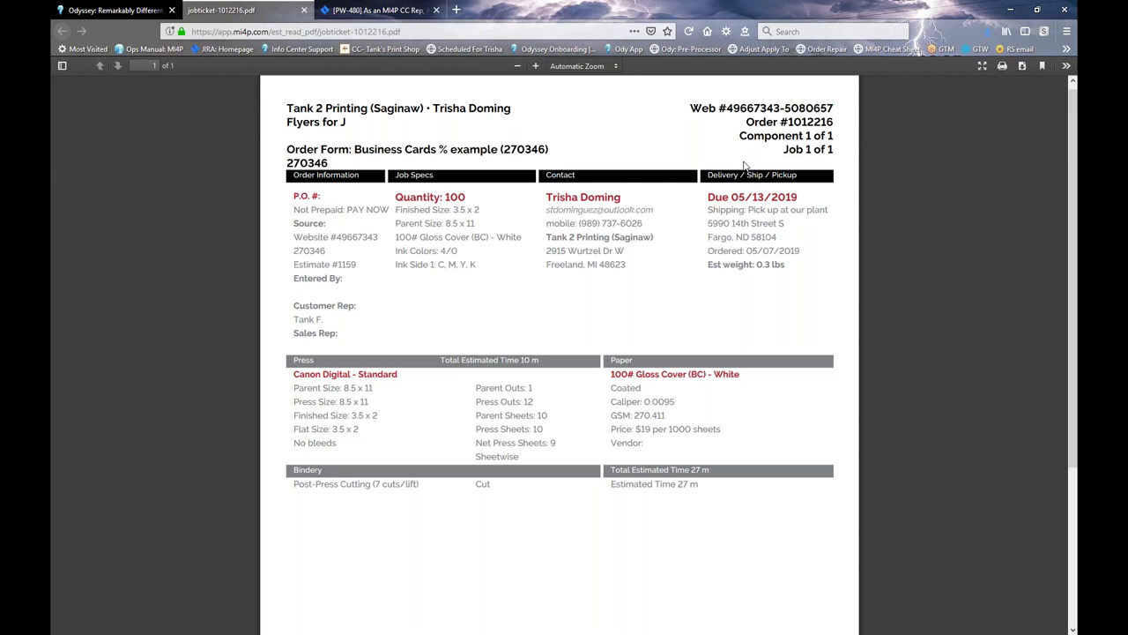
- Review jobticket-1012216.pdf down to Bindery, then return to the Odyssey tab
scroll(414, 259, "down", 5)
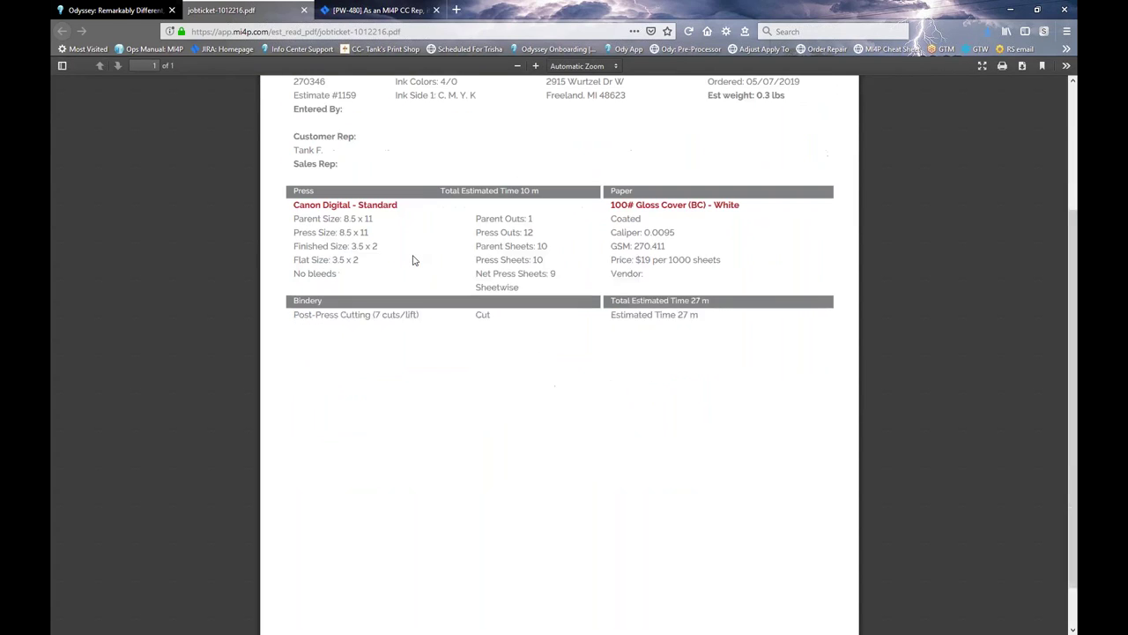
scroll(413, 259, "up", 5)
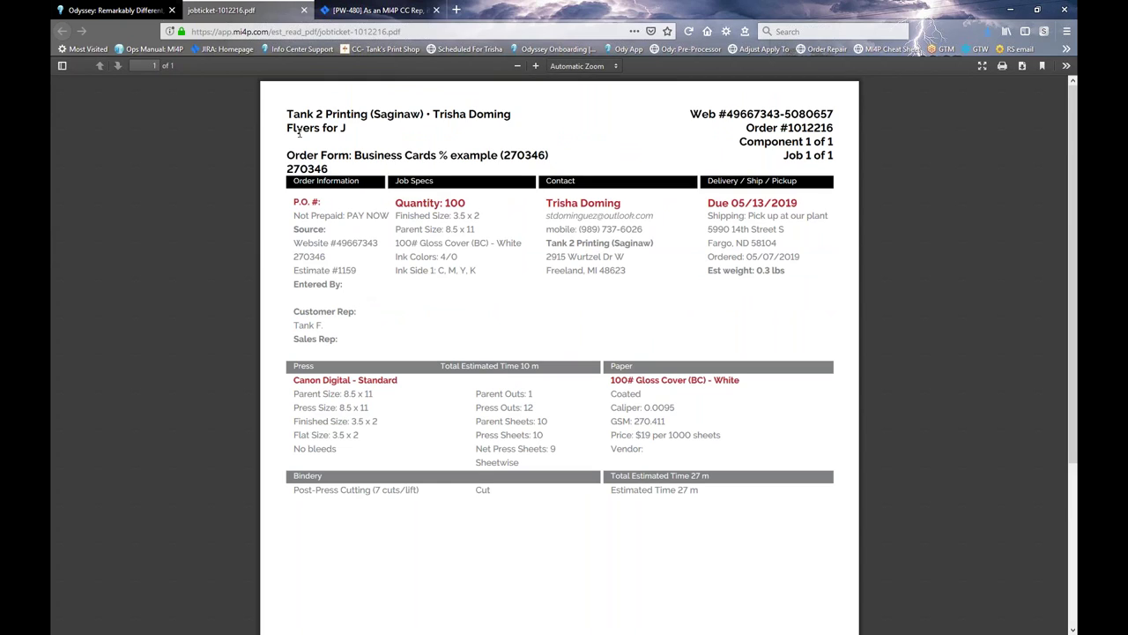
left_click(105, 13)
- Leave the ticket version at Version 1 and cancel the Printable Job Ticket options
left_click(628, 201)
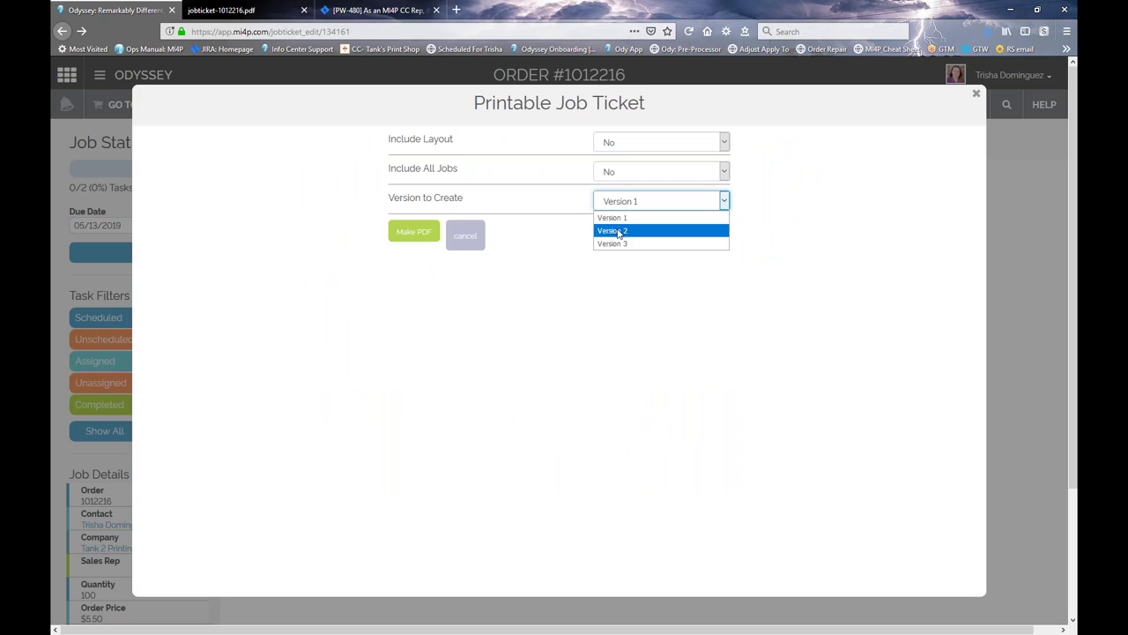
left_click(533, 298)
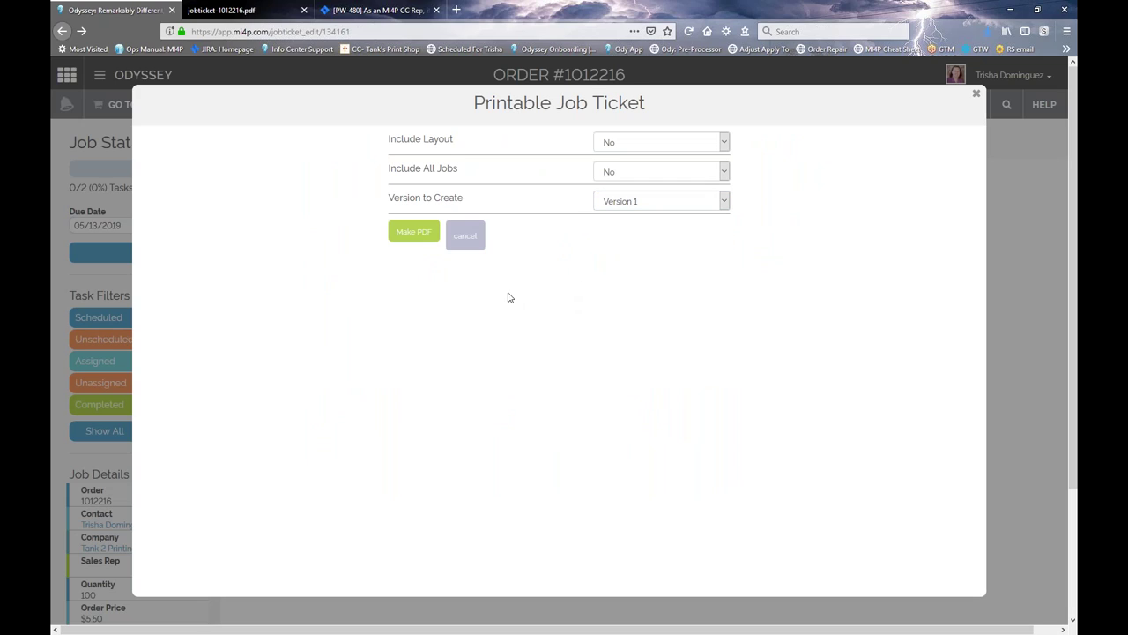
left_click(466, 234)
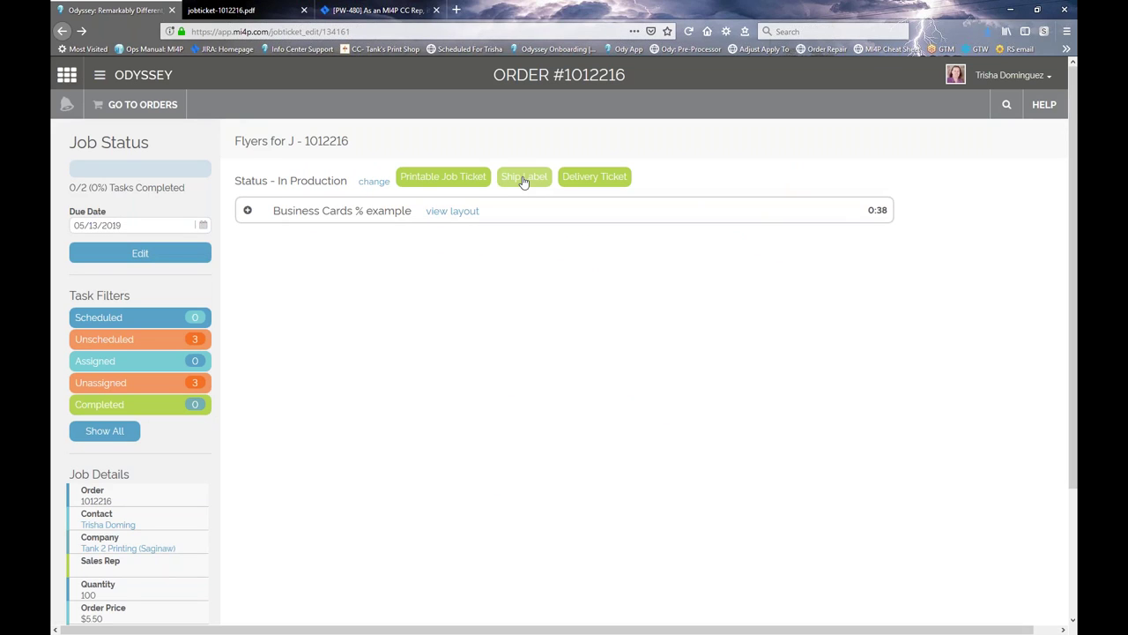
- Open the Ship Label options, keeping the logo and the Box __ of __ count shown
left_click(524, 178)
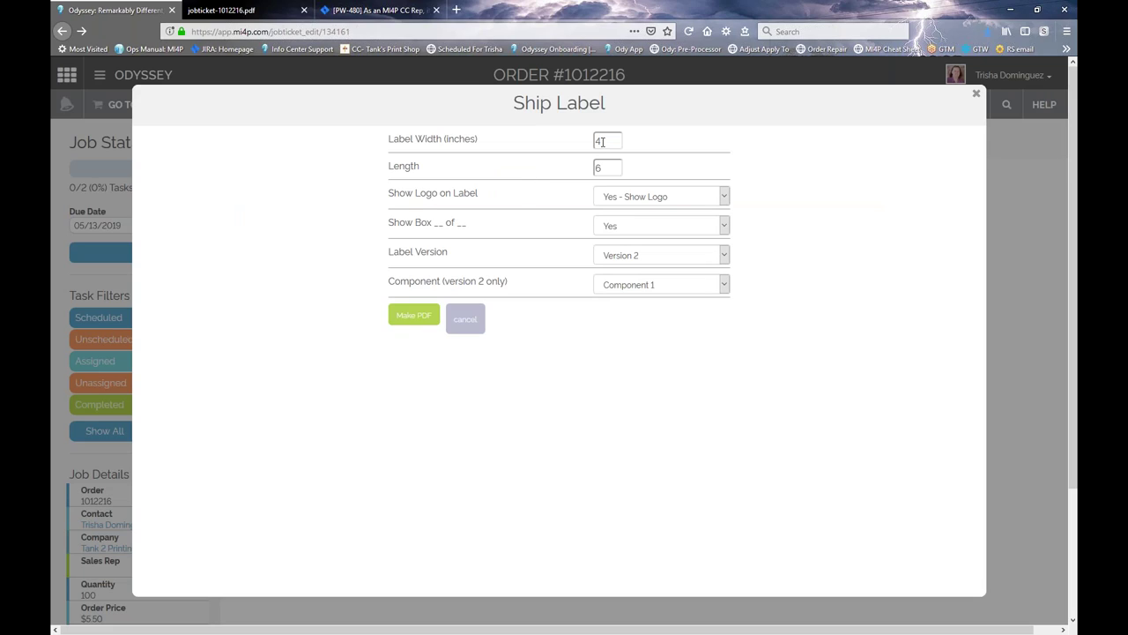
left_click(628, 198)
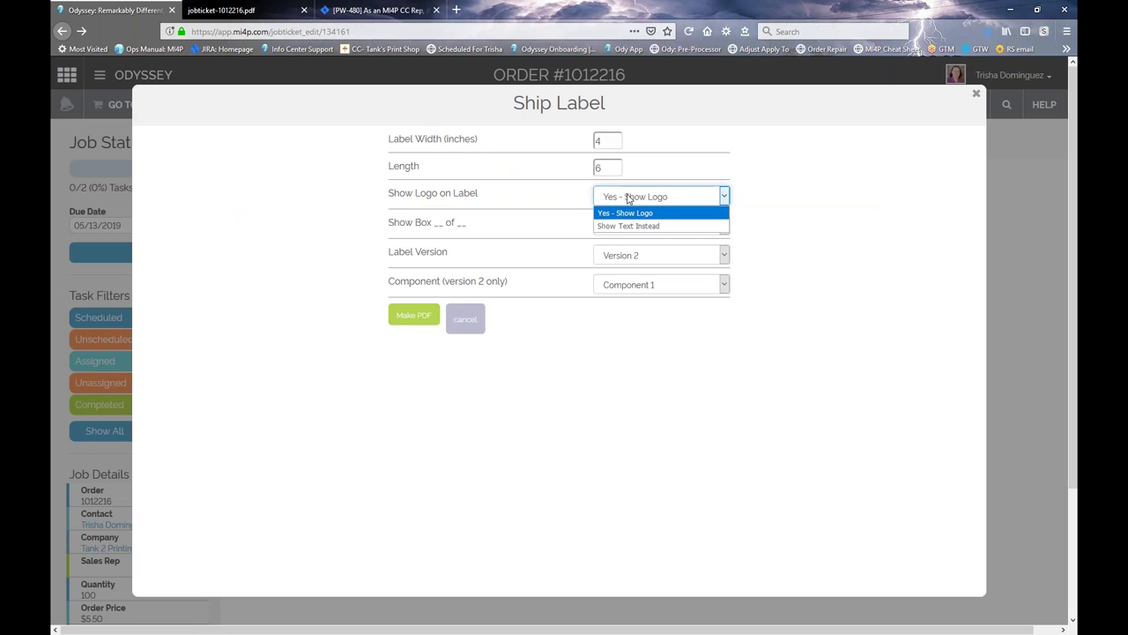
left_click(628, 197)
left_click(618, 226)
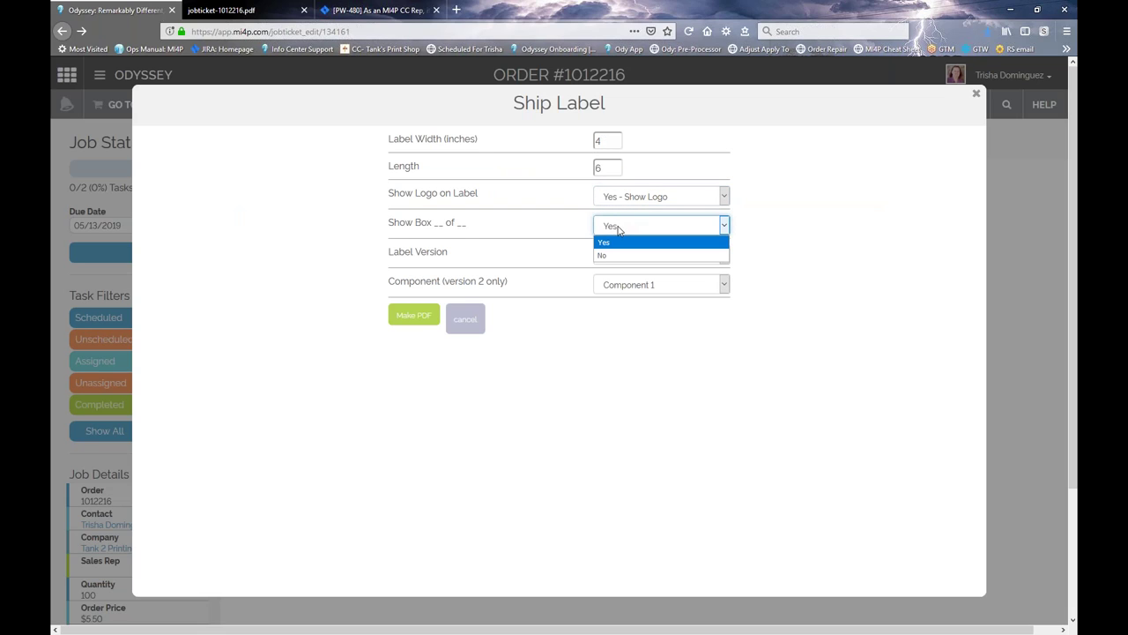
left_click(627, 229)
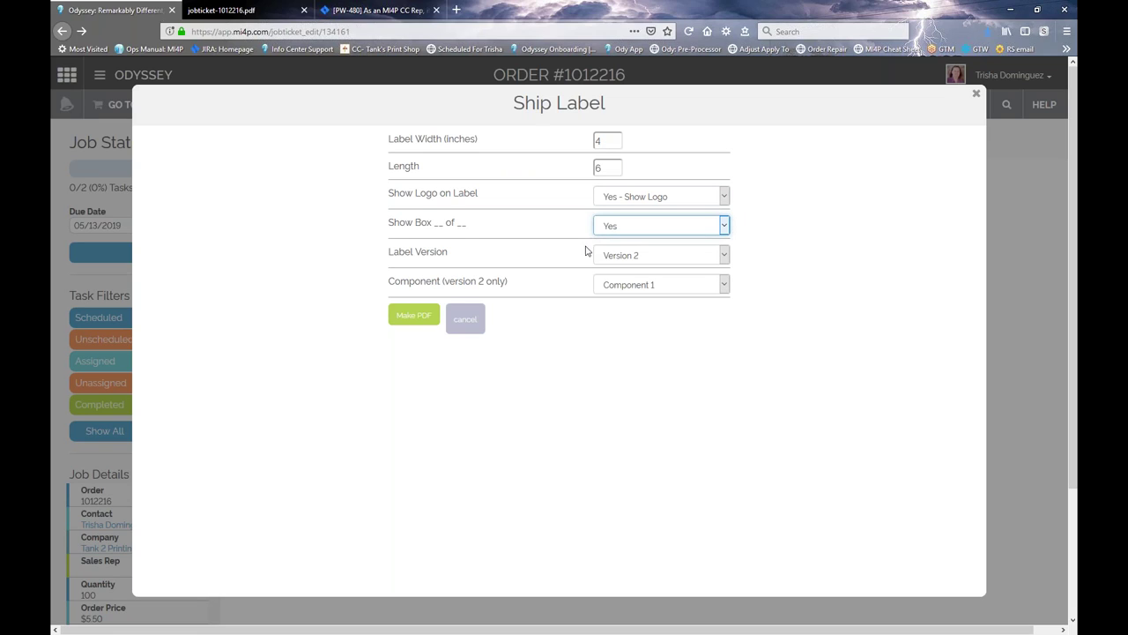
- Toggle the label between Version 1 and Version 2, keeping Component 1
left_click(623, 255)
left_click(617, 272)
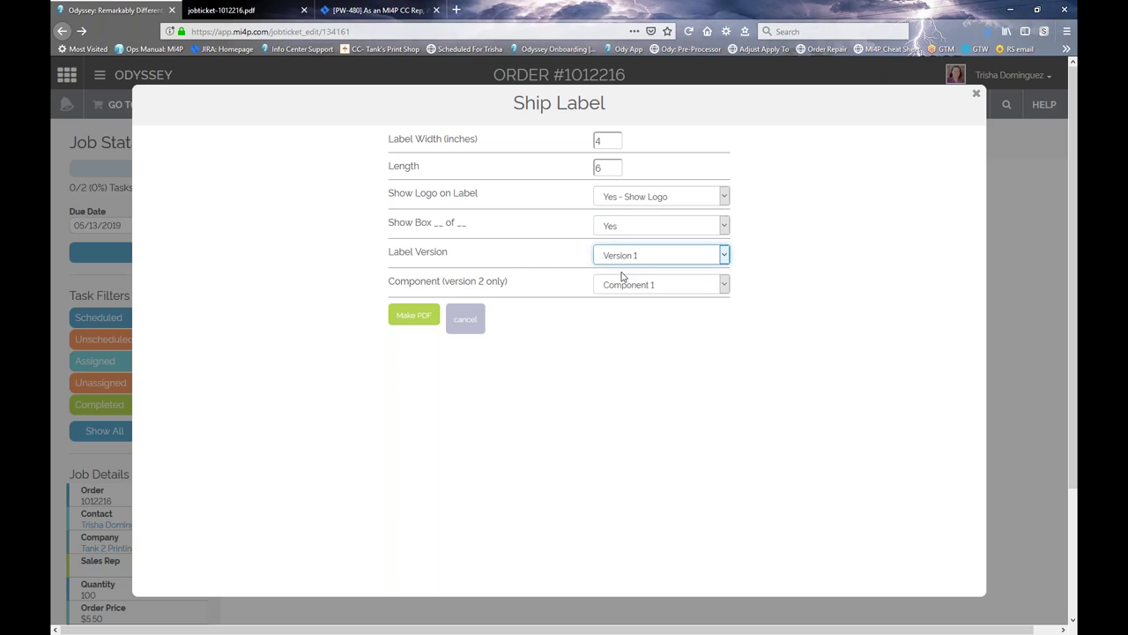
left_click(631, 290)
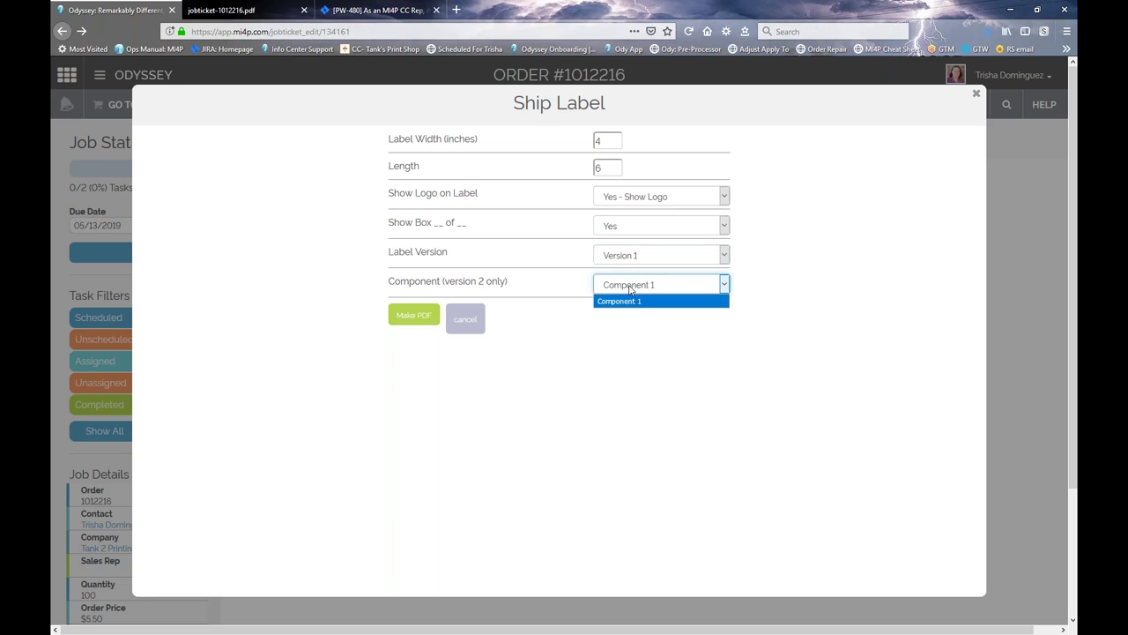
left_click(627, 256)
left_click(621, 284)
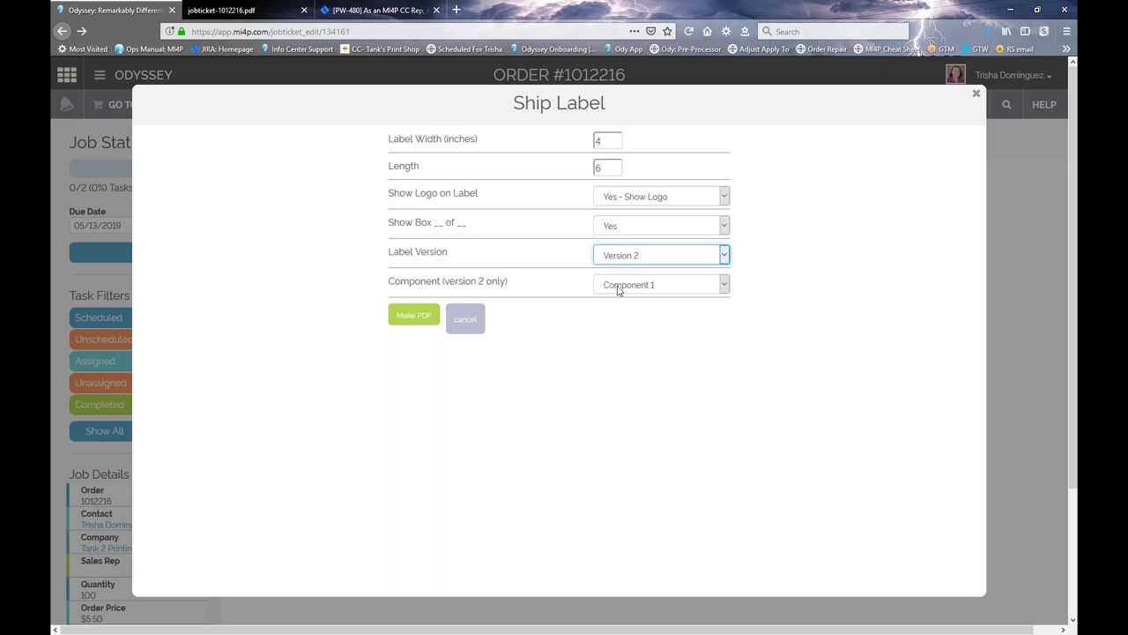
left_click(619, 291)
left_click(623, 306)
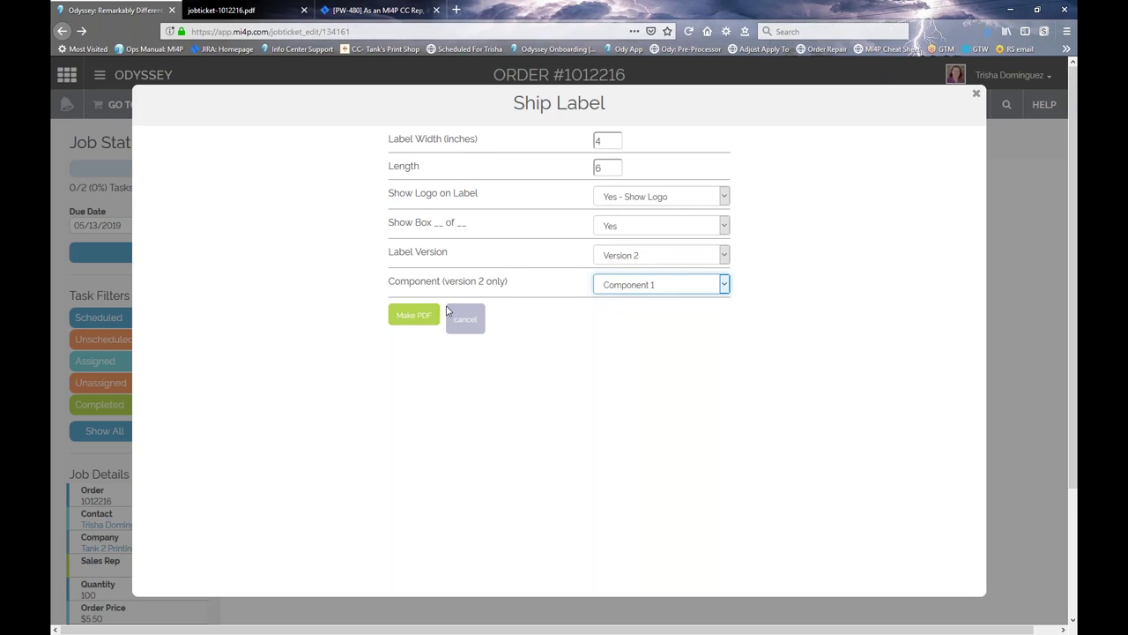
- Set the label to Version 1, generate the 4 x 6 ship label PDF, and return to Odyssey
left_click(646, 256)
left_click(633, 271)
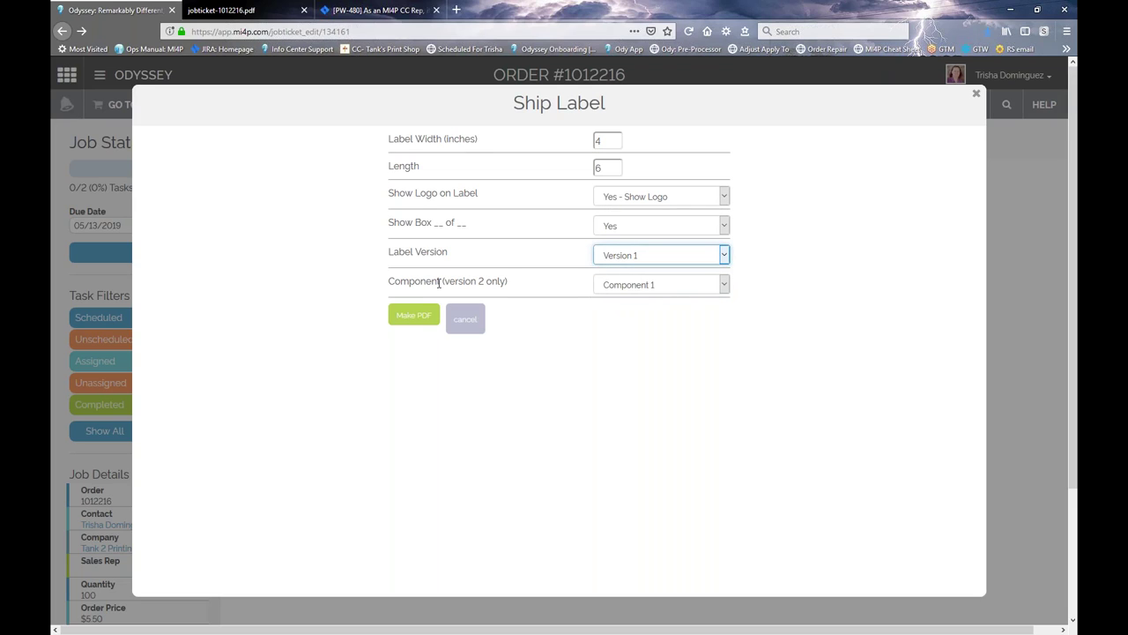
left_click(415, 314)
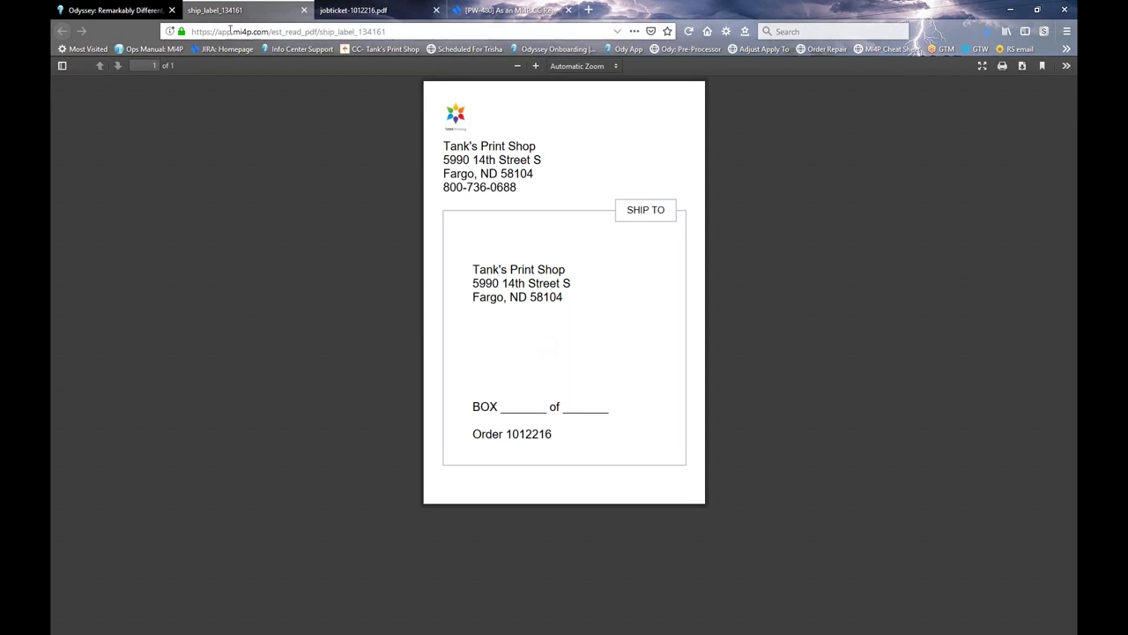
left_click(129, 15)
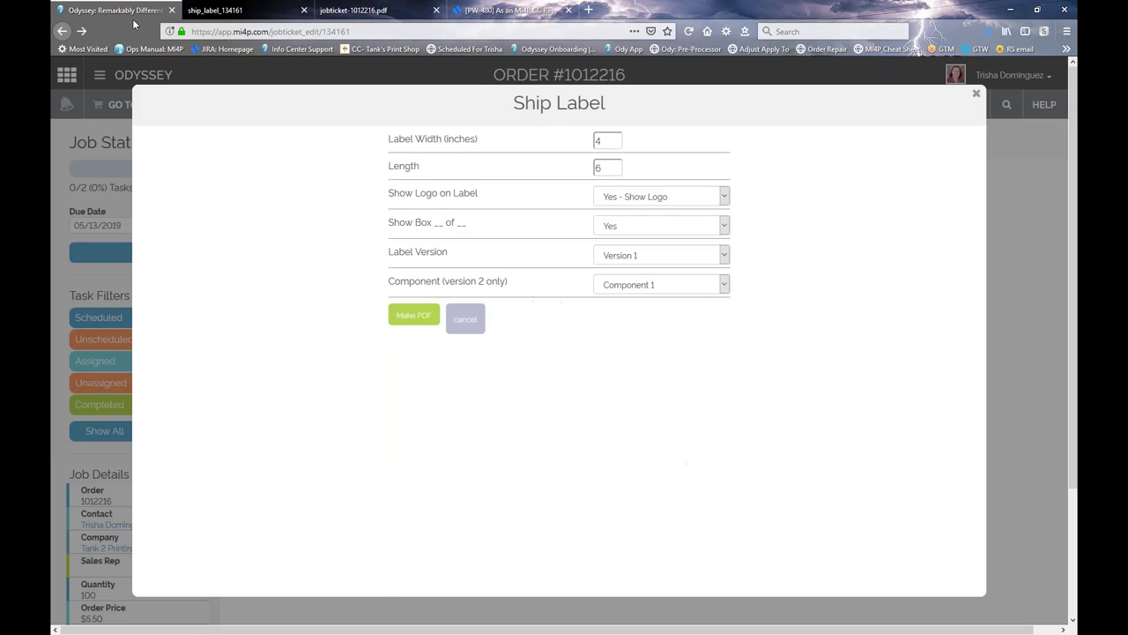
- Cancel Ship Label and open Delivery Ticket, keeping logo, order date and bill-to address shown
left_click(466, 319)
left_click(577, 178)
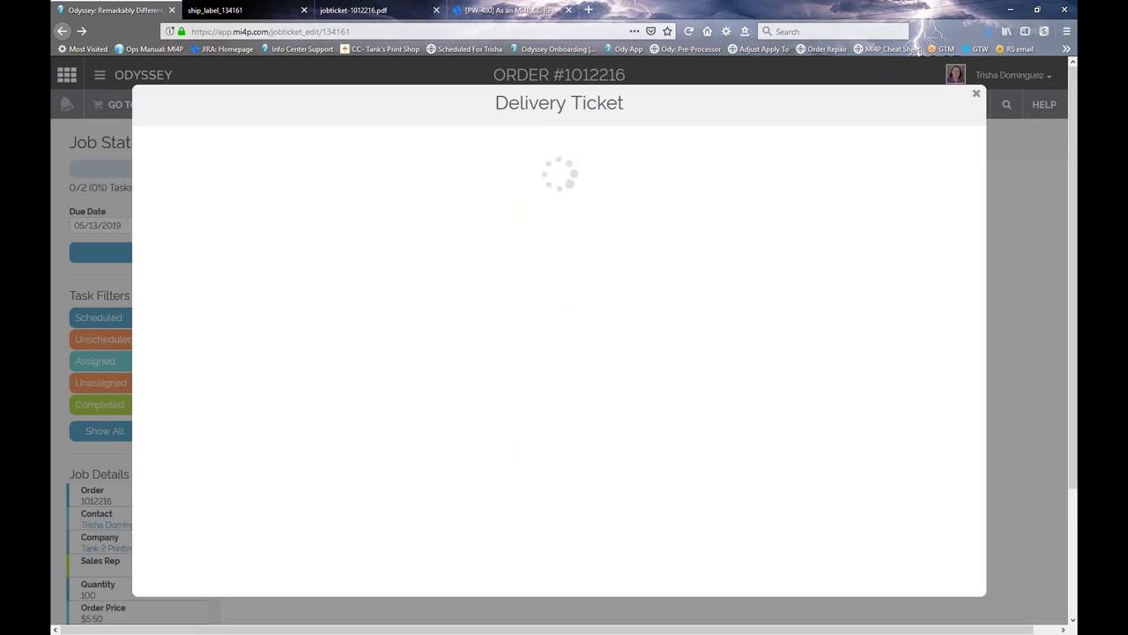
left_click(407, 147)
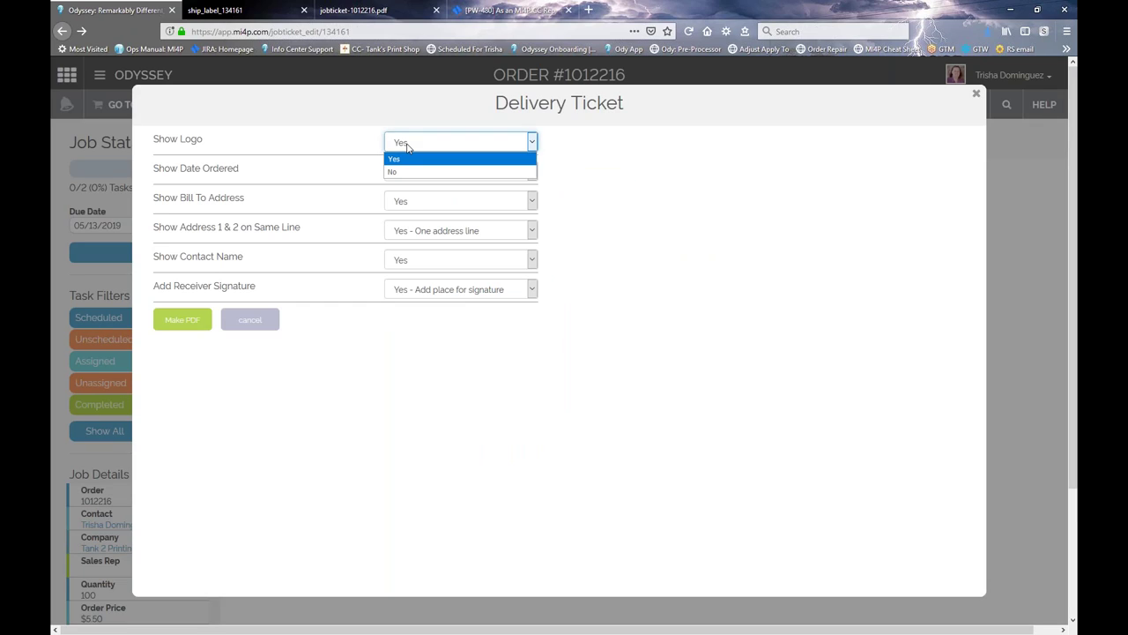
left_click(407, 147)
left_click(407, 174)
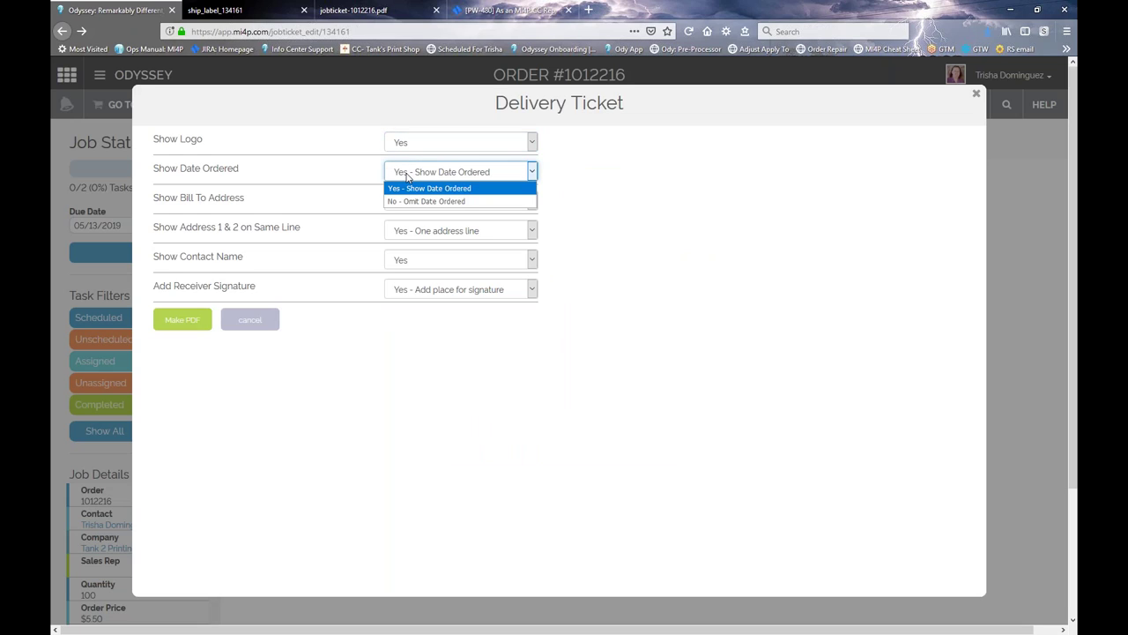
left_click(407, 176)
left_click(411, 206)
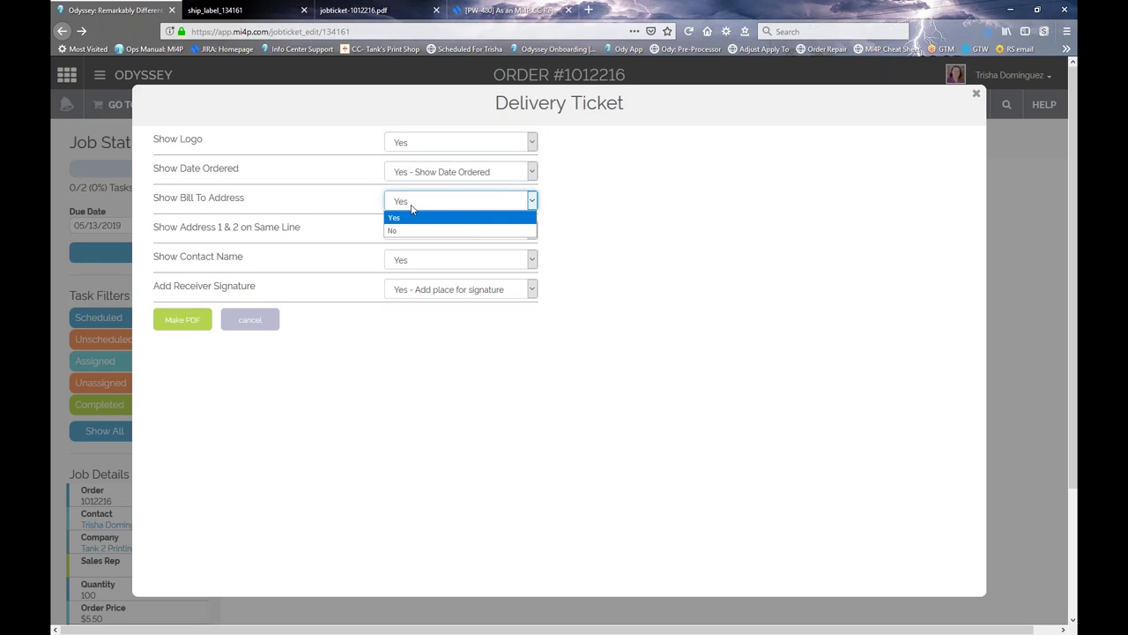
left_click(407, 209)
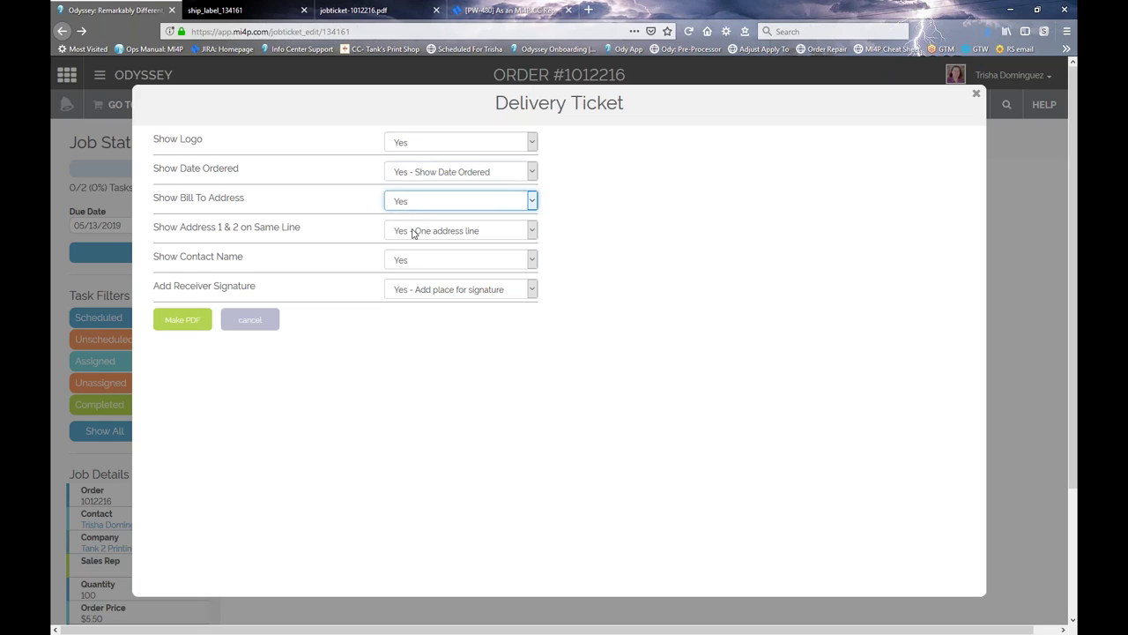
- Keep address lines combined, contact name and receiver signature shown, then generate the delivery ticket PDF
left_click(413, 233)
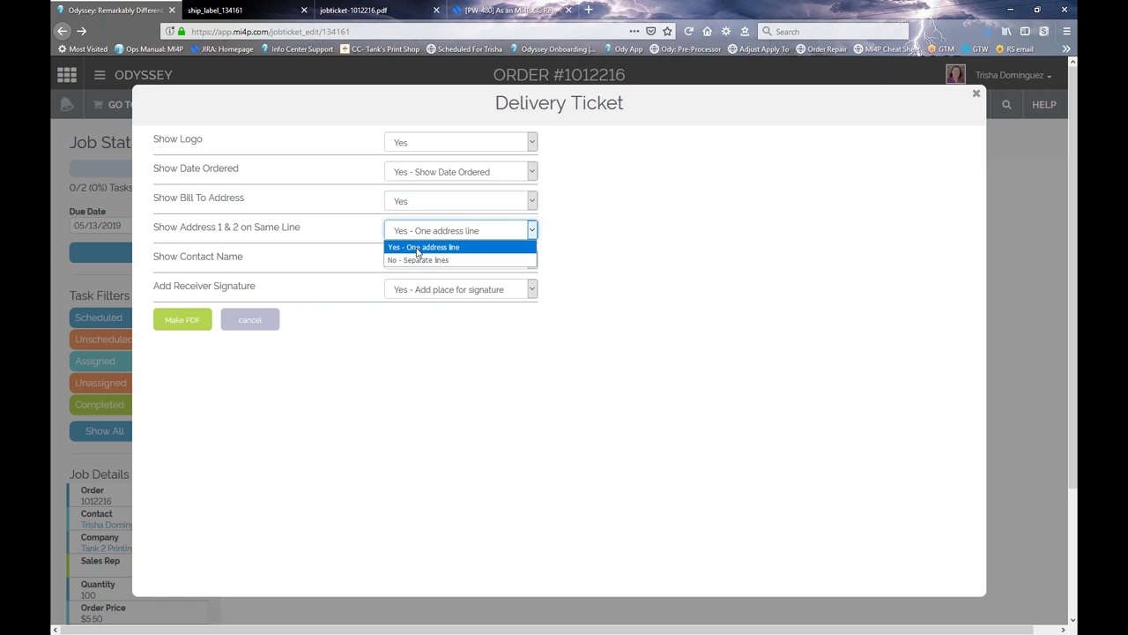
left_click(413, 247)
left_click(409, 262)
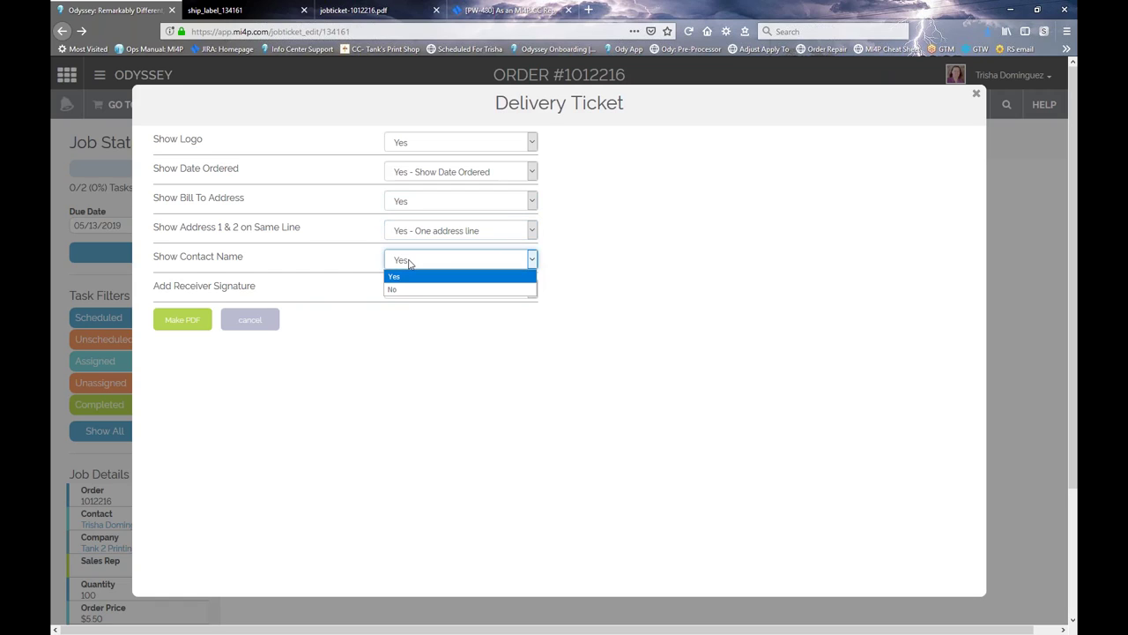
left_click(409, 262)
left_click(423, 294)
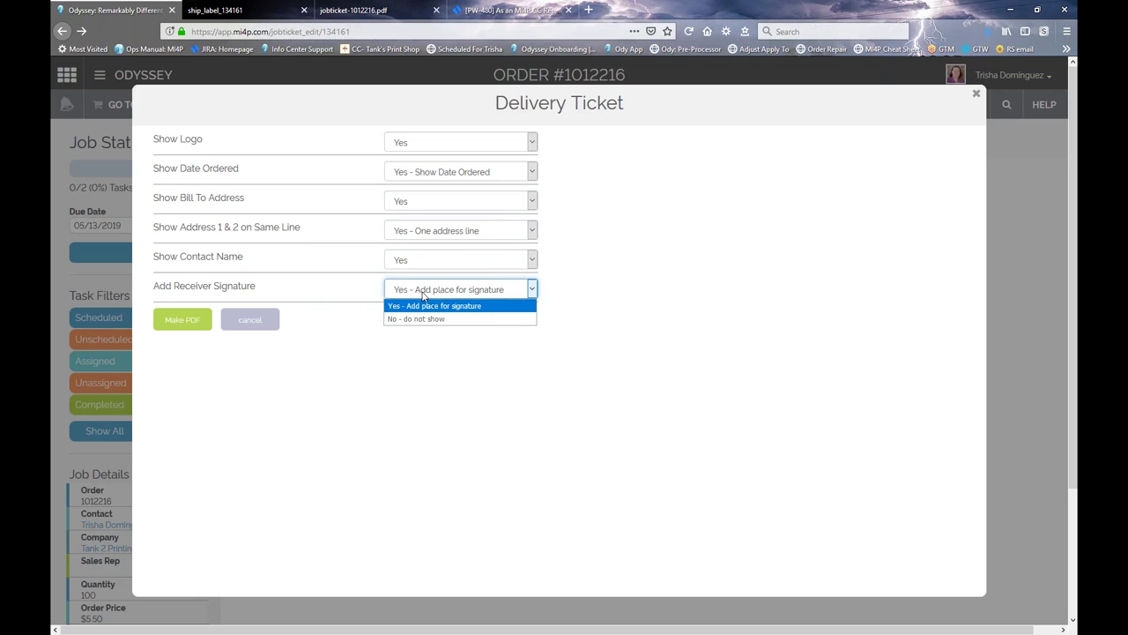
left_click(423, 296)
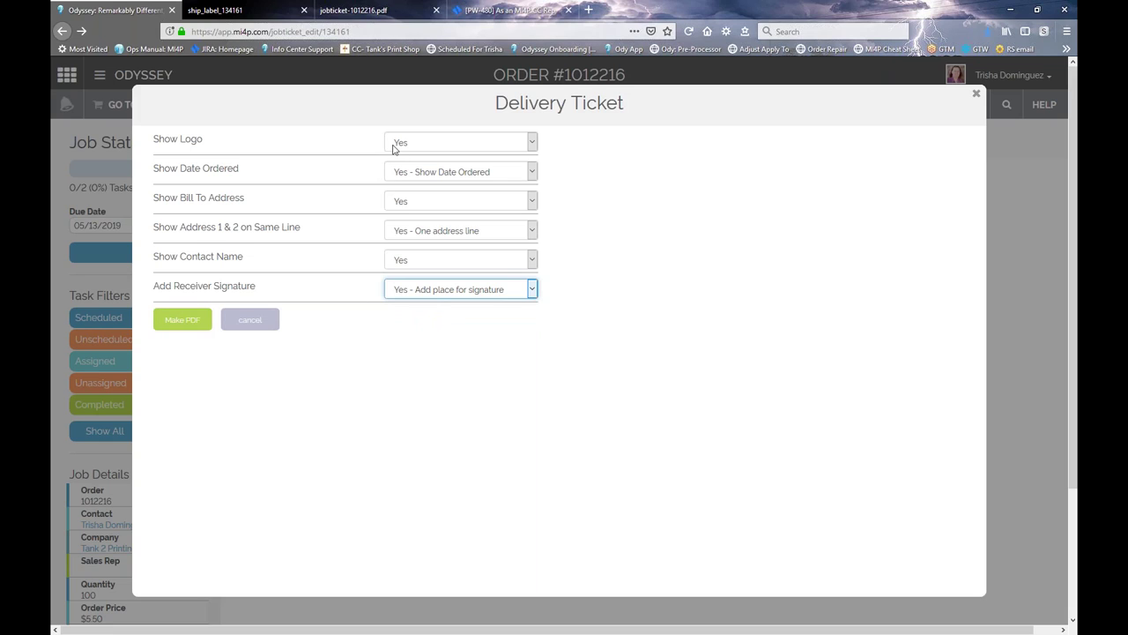
left_click(181, 319)
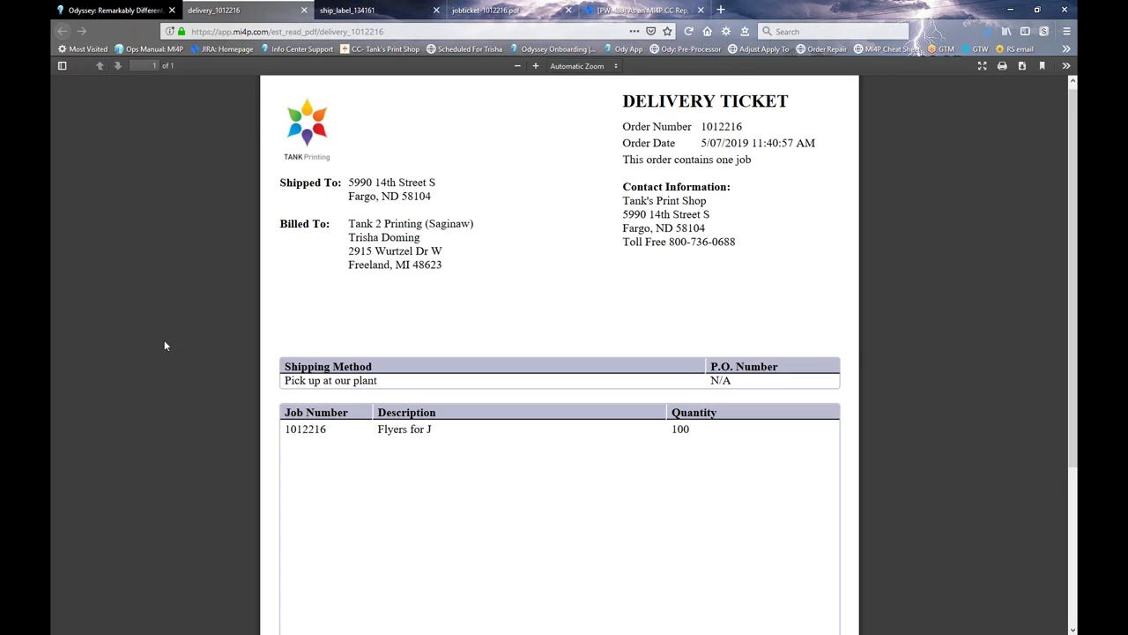
- Check the delivery ticket's Received by signature line, then return to the Odyssey tab
scroll(423, 396, "down", 5)
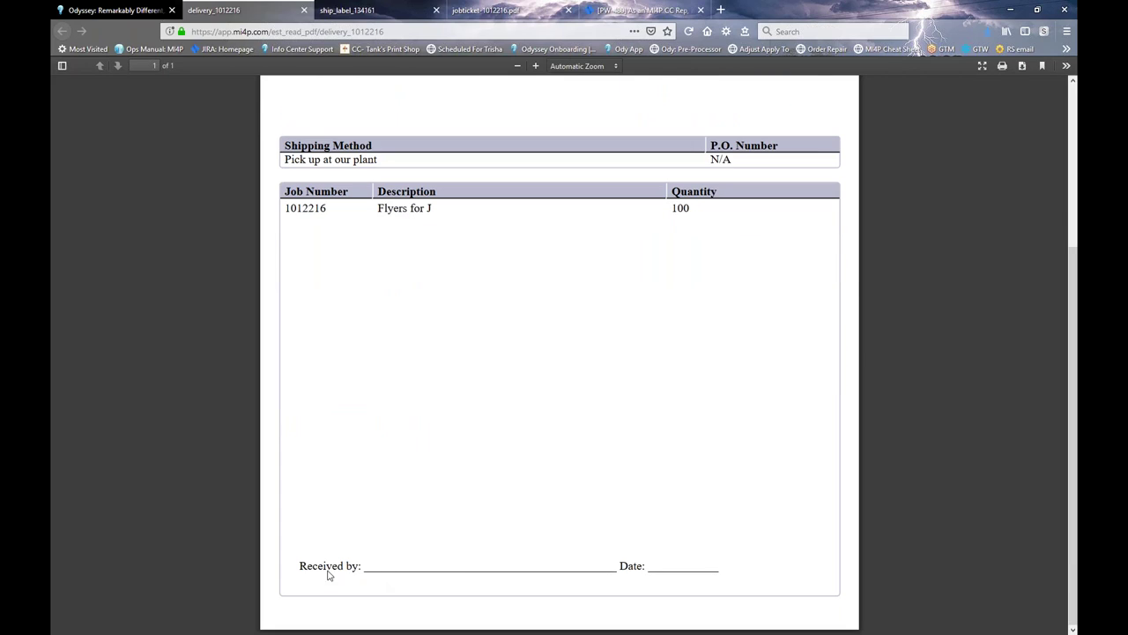
left_click_drag(300, 564, 461, 565)
left_click(648, 565)
scroll(379, 392, "up", 5)
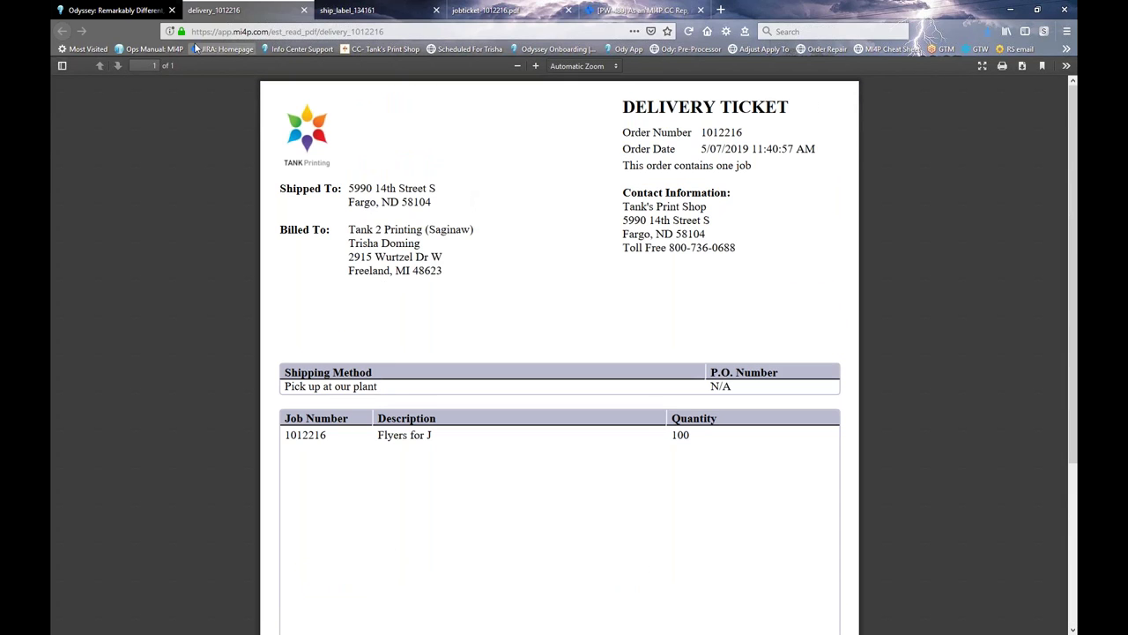
left_click(146, 11)
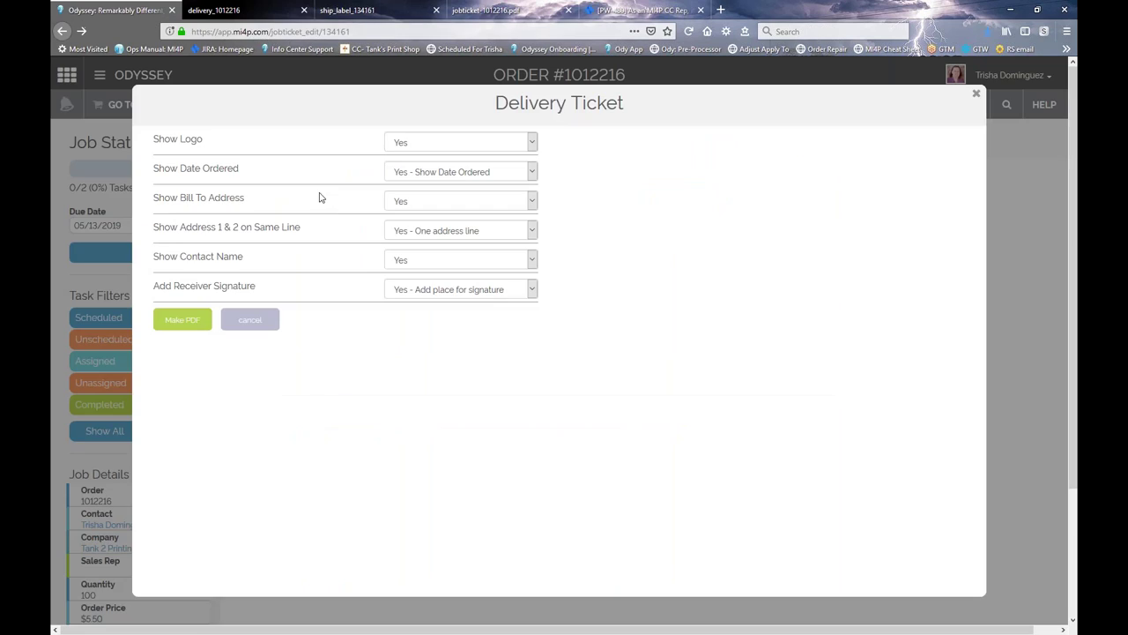
- Cancel the Delivery Ticket options and point out the Job Details section in the sidebar
left_click(250, 319)
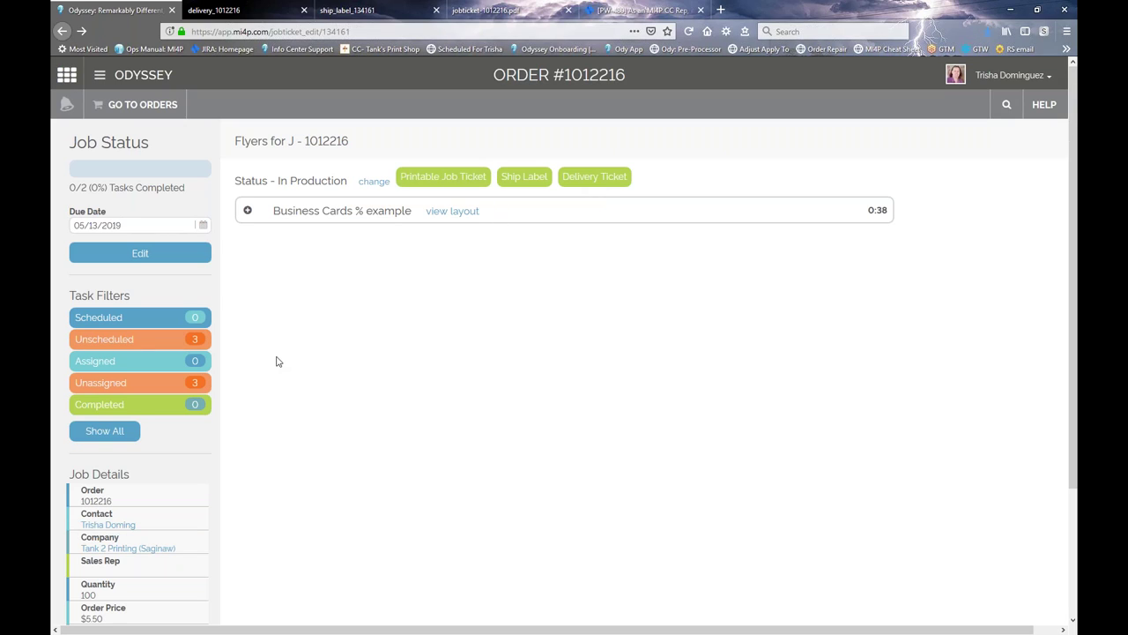
scroll(276, 361, "down", 3)
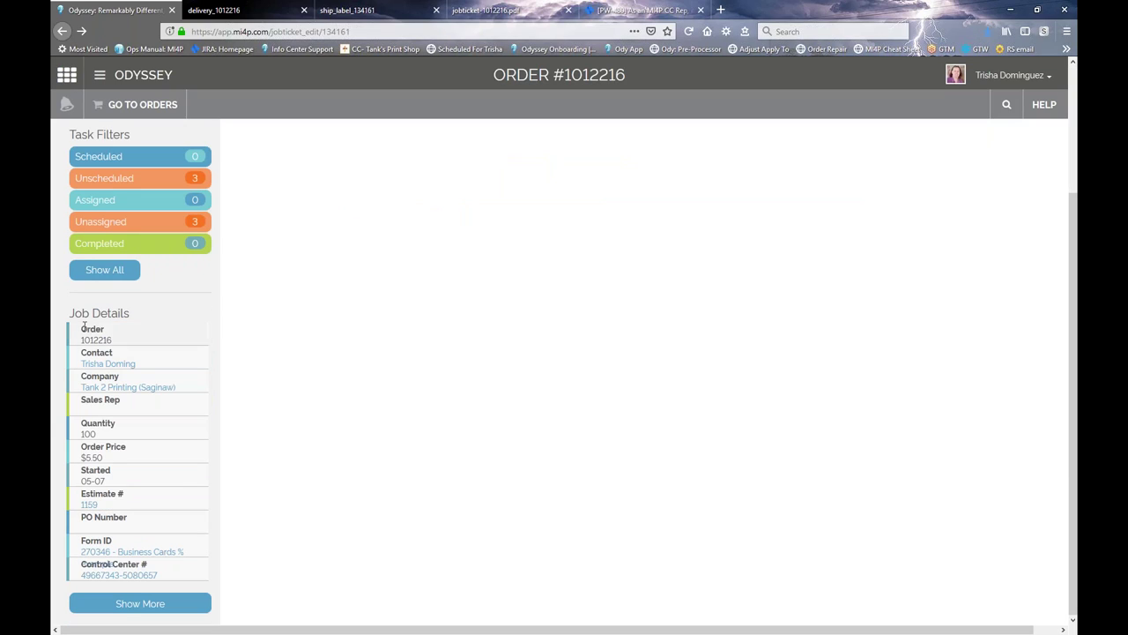
left_click_drag(70, 313, 134, 320)
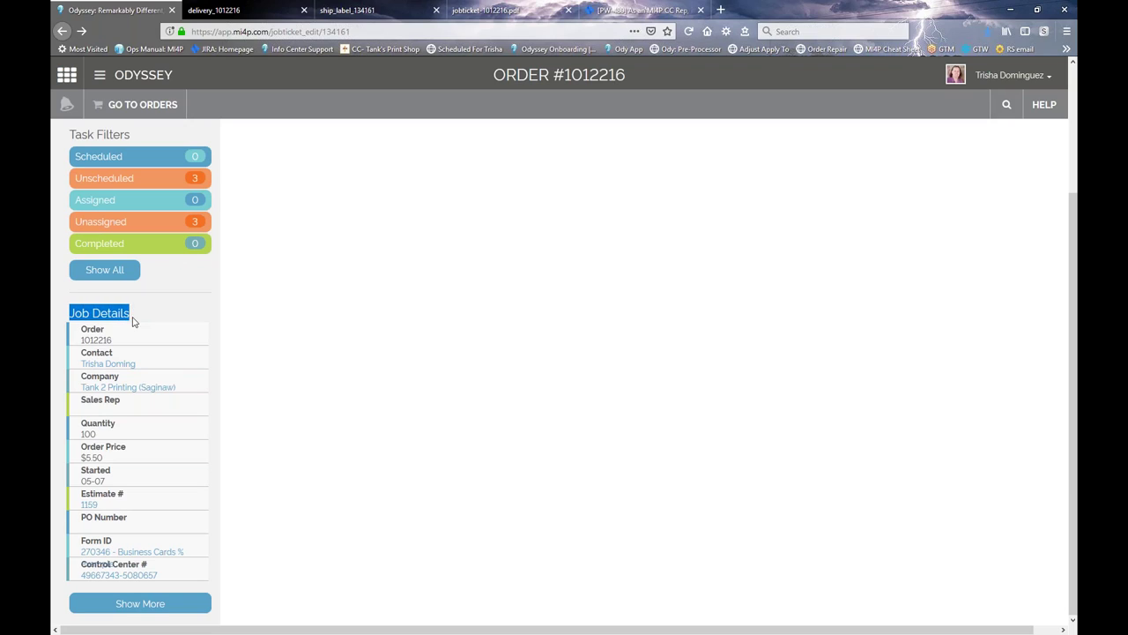
left_click(137, 322)
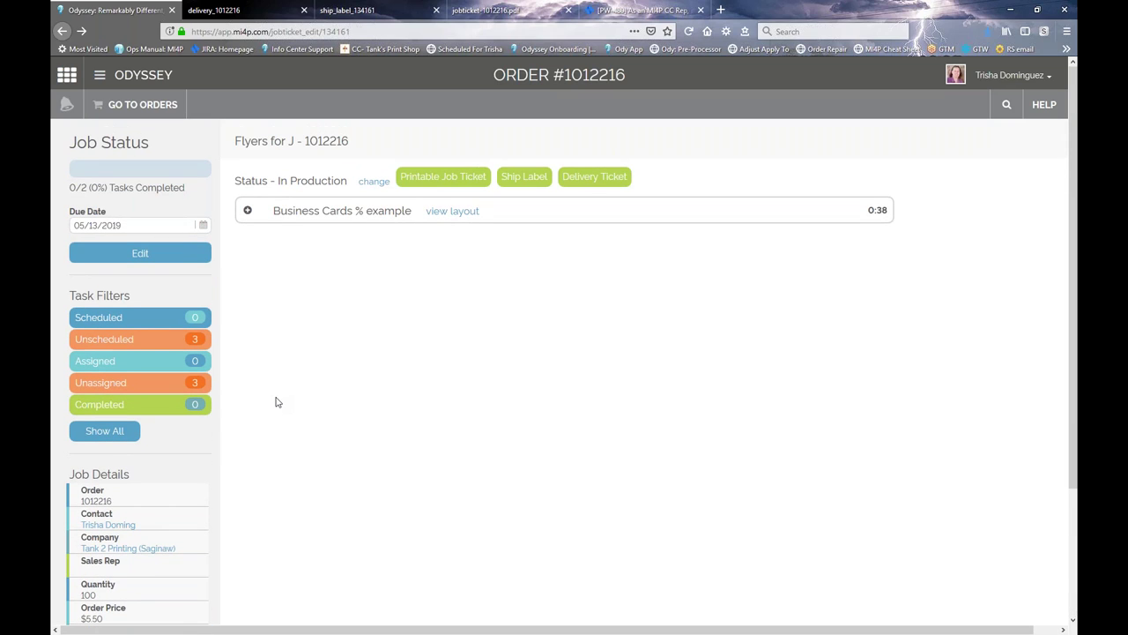
- Expand the full details for order 1012216 and review estimate 1159's rows and contact information
scroll(274, 397, "down", 2)
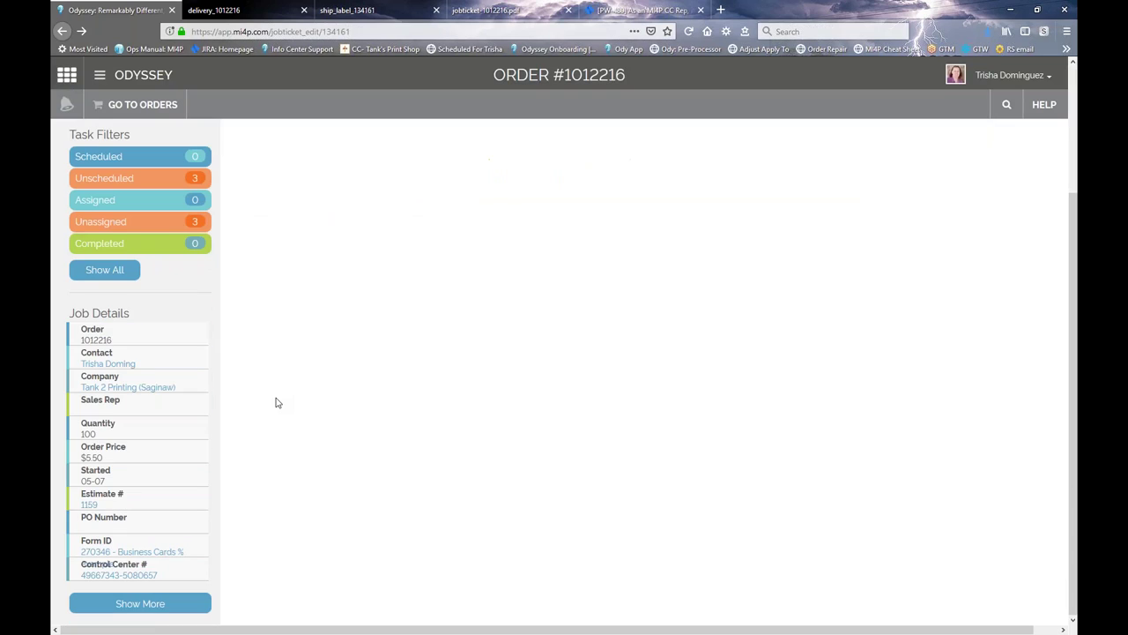
left_click(138, 606)
scroll(297, 453, "up", 2)
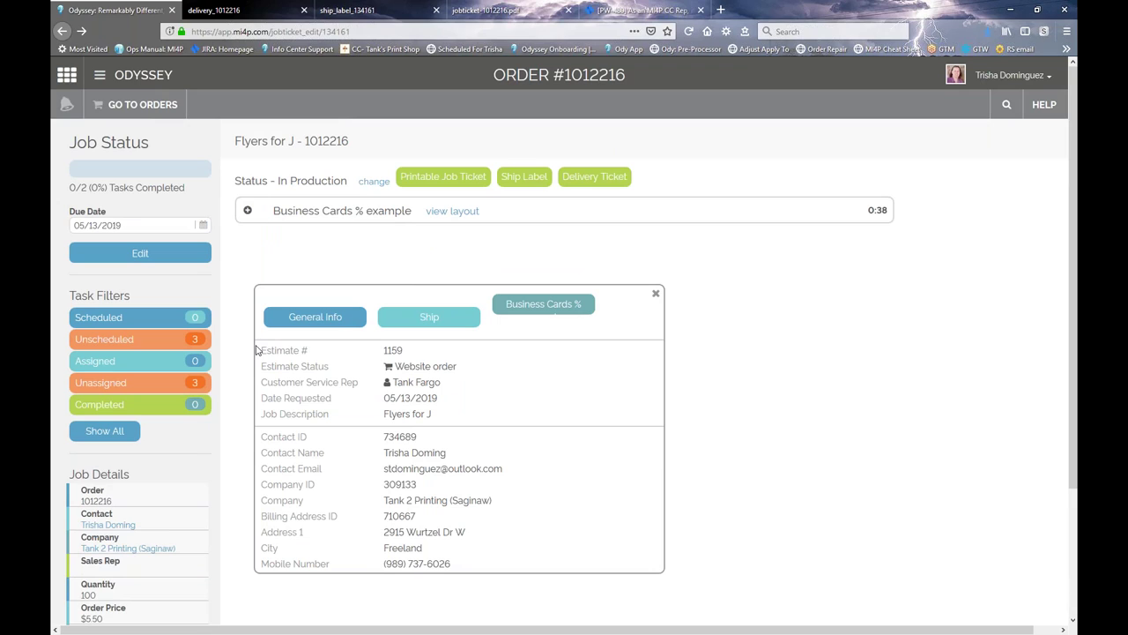
scroll(257, 350, "down", 1)
left_click_drag(260, 289, 432, 353)
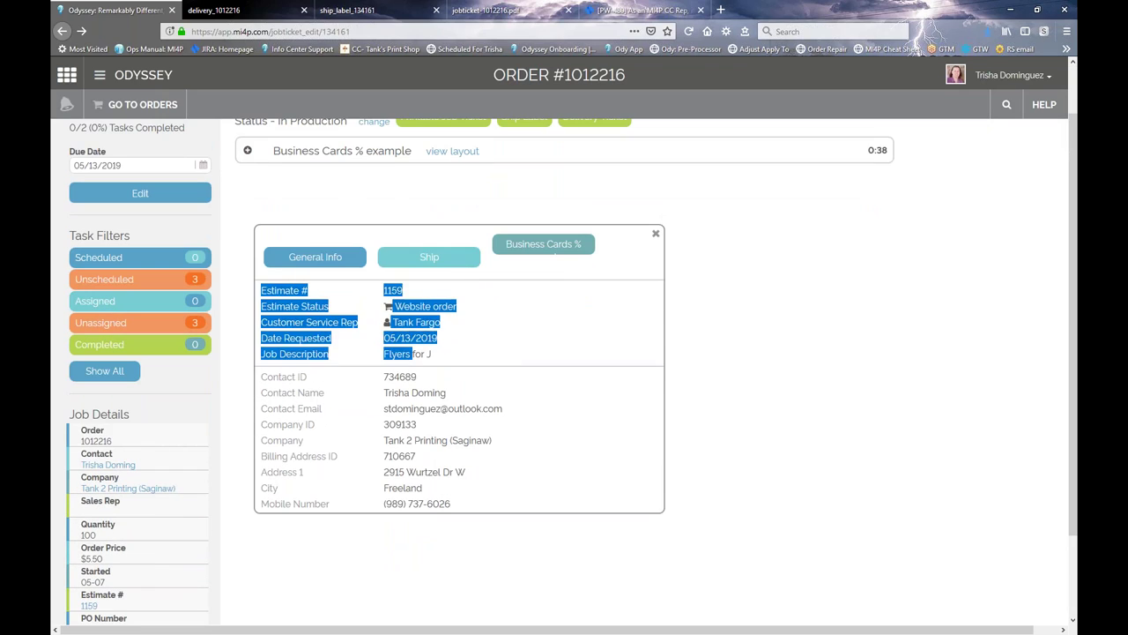
left_click(436, 408)
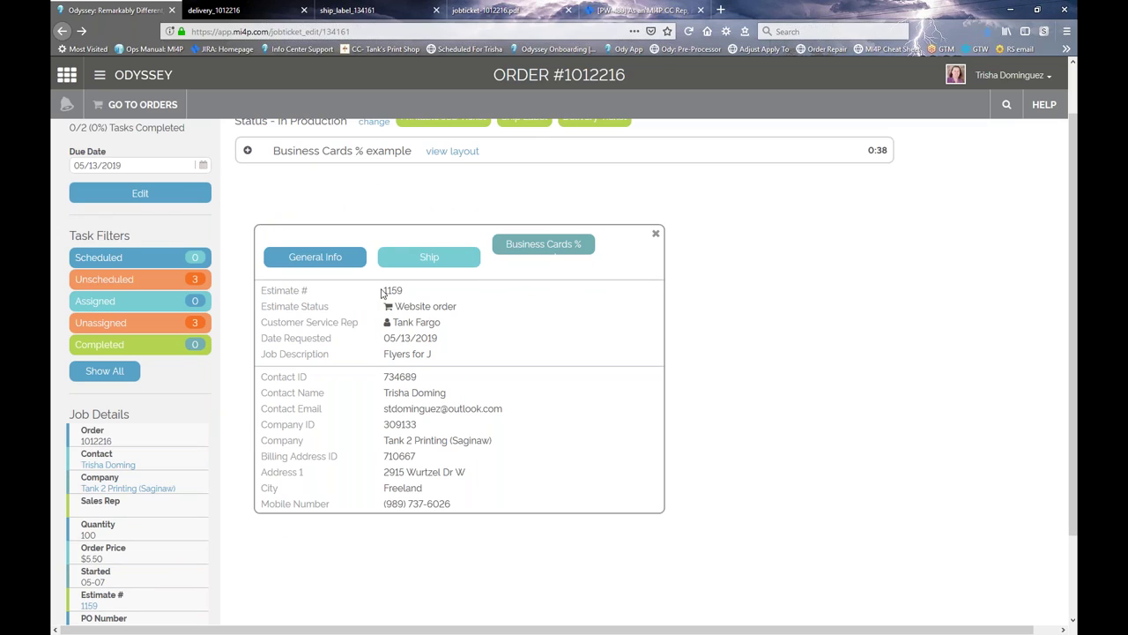